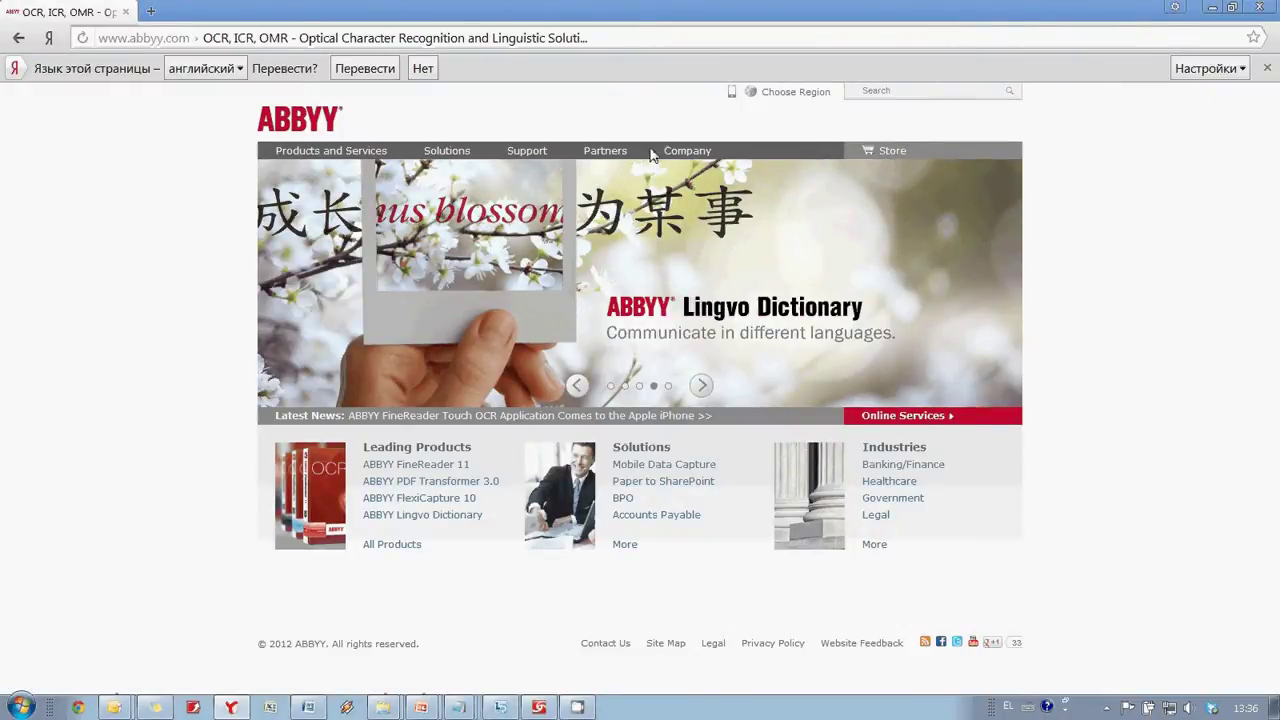
# - Open the ABBYY FlexiCapture product page from the copied address and go to its trial request form
pyautogui.click(349, 37)
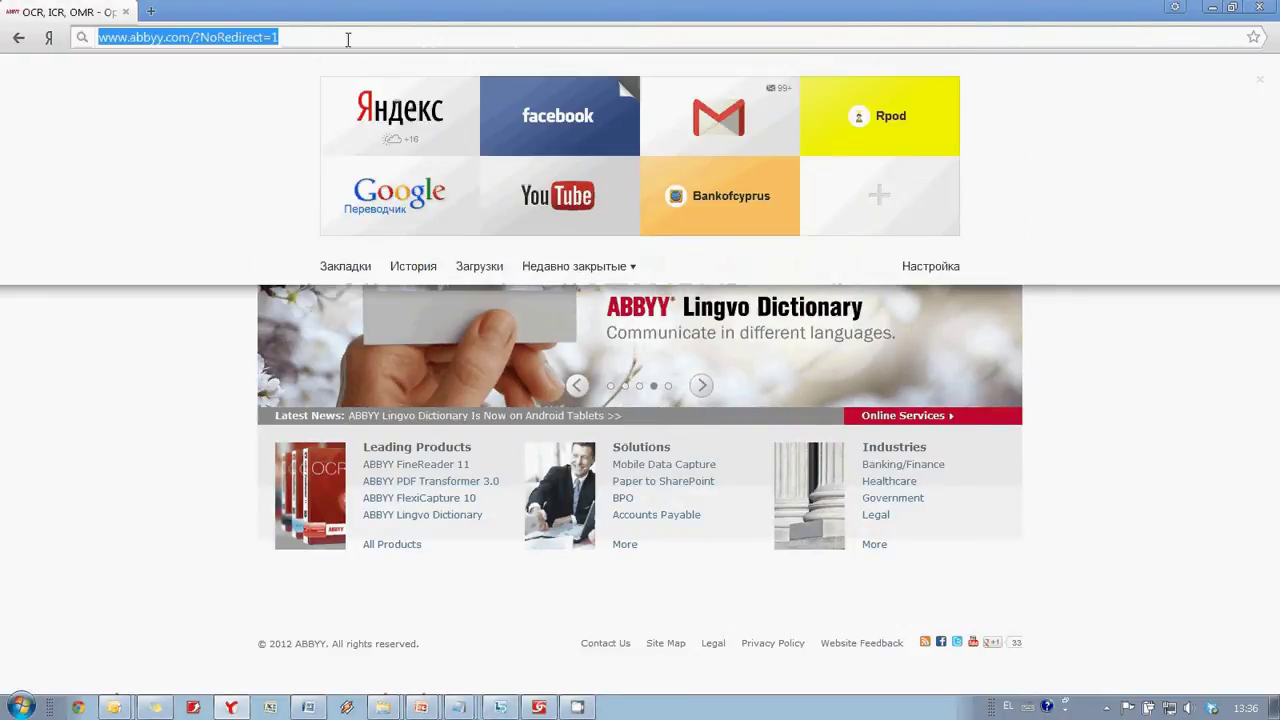
pyautogui.rightClick(347, 38)
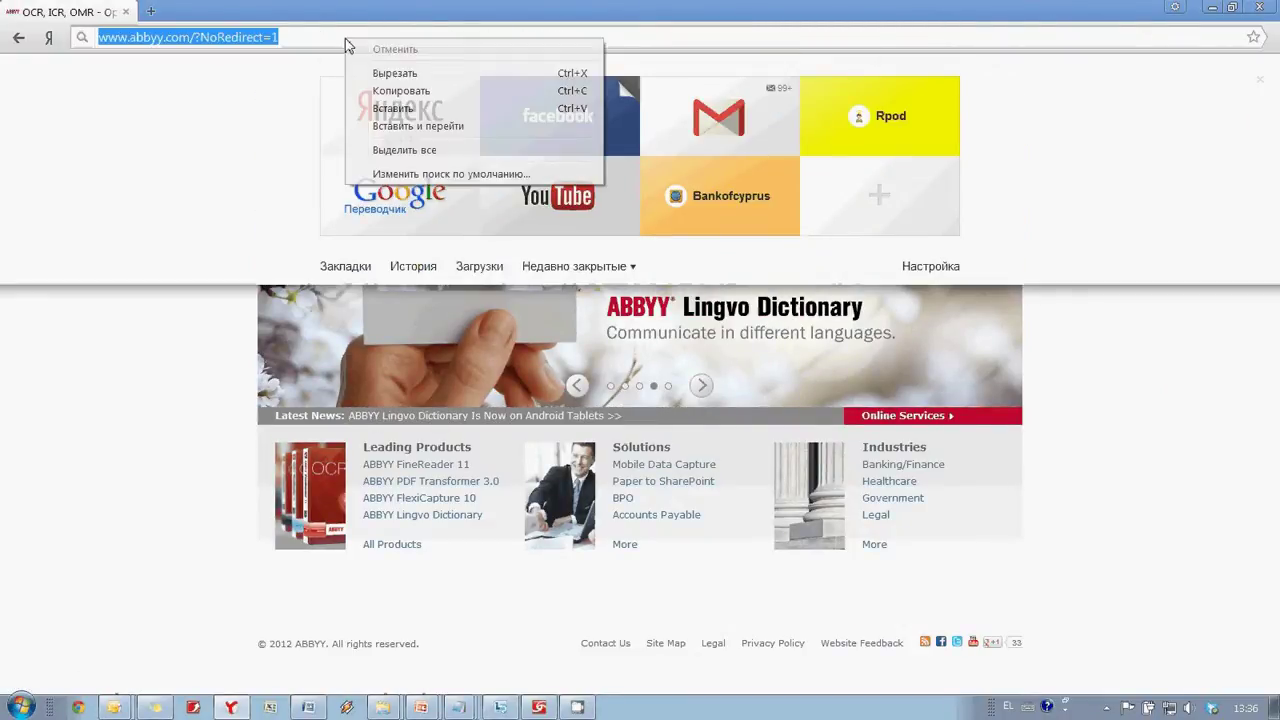
pyautogui.click(412, 108)
pyautogui.click(378, 66)
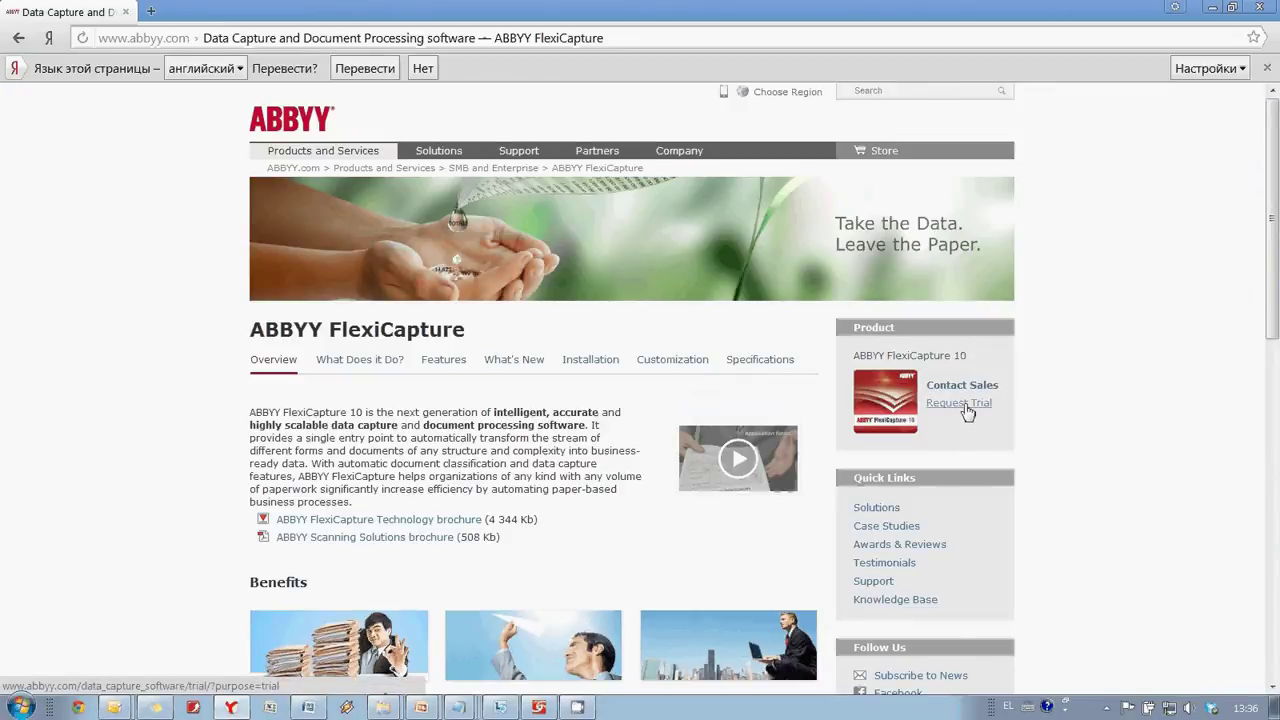
pyautogui.click(966, 405)
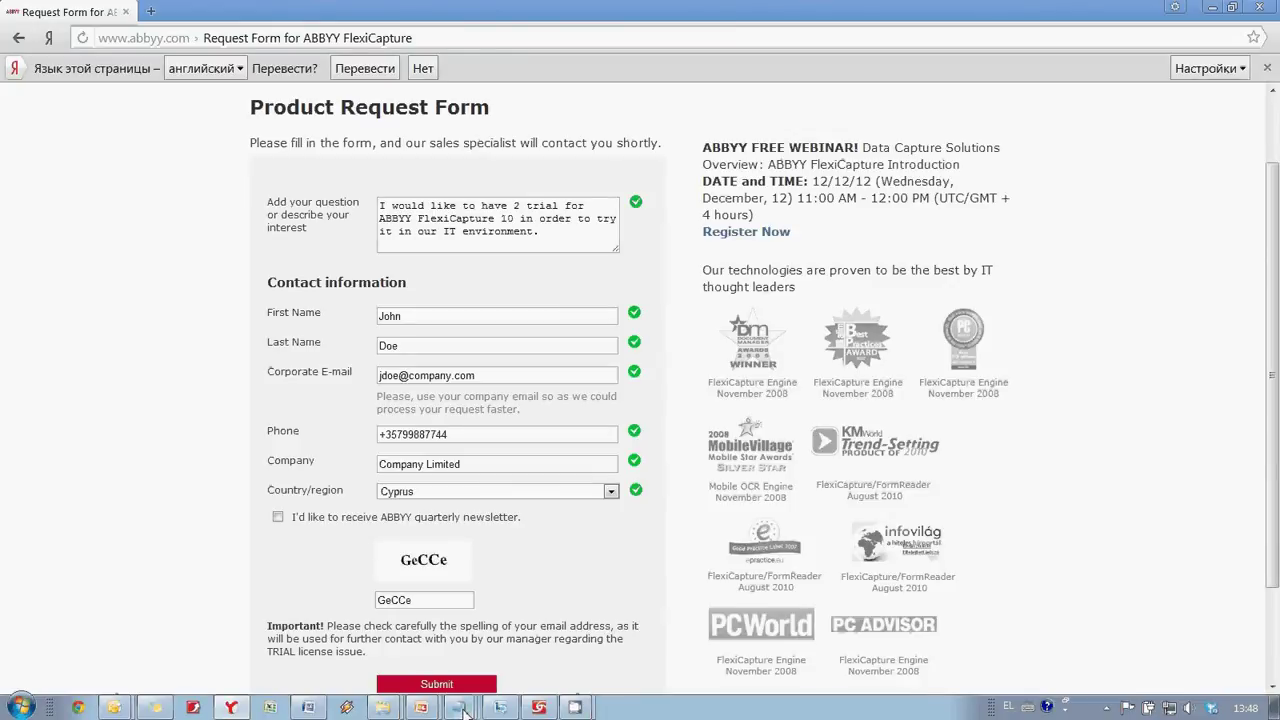
# - Switch to the Notepad message, highlight its download instructions, and select Autorun.exe in the FC10_800_12 folder
pyautogui.moveTo(463, 711)
pyautogui.click(440, 614)
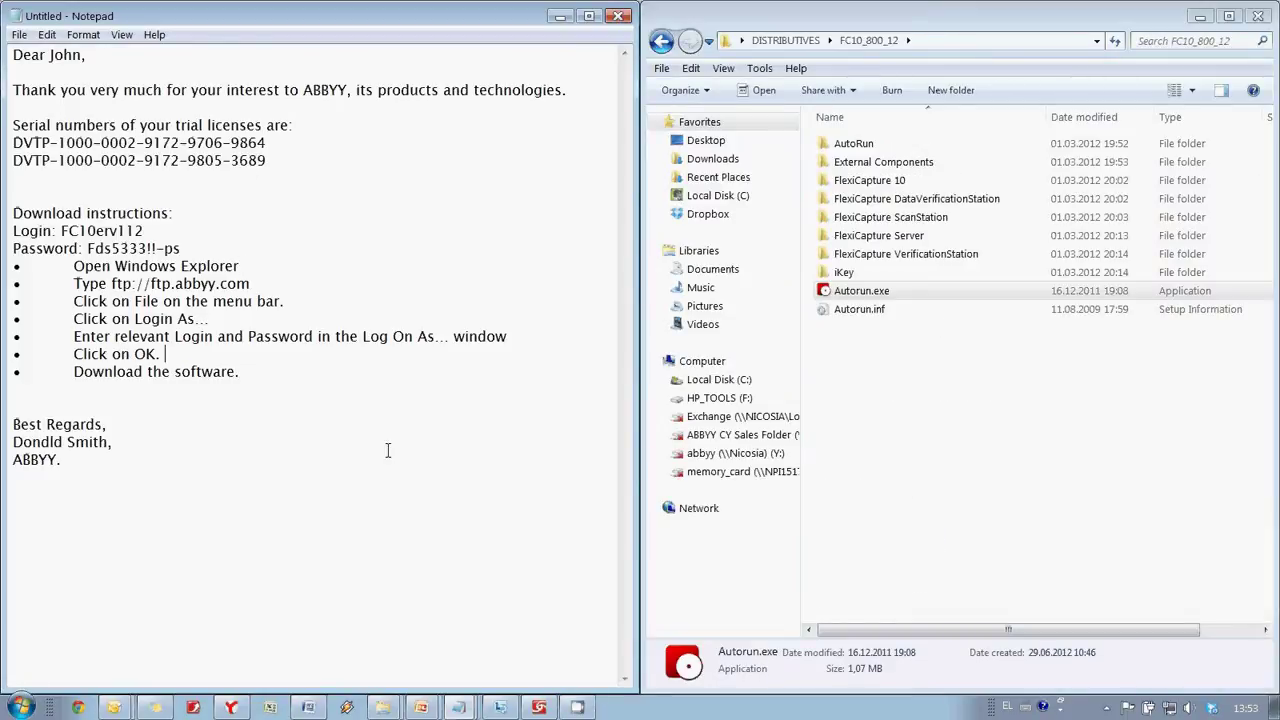
pyautogui.moveTo(337, 403); pyautogui.dragTo(3, 213)
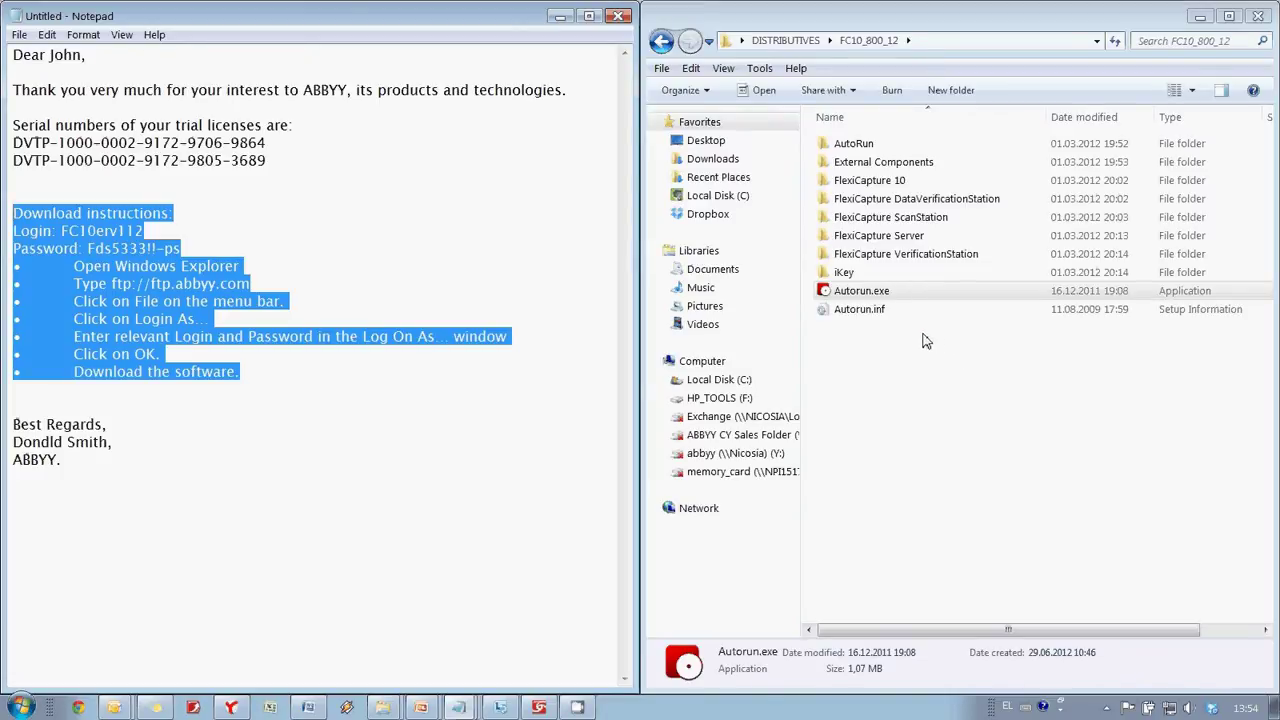
pyautogui.click(925, 292)
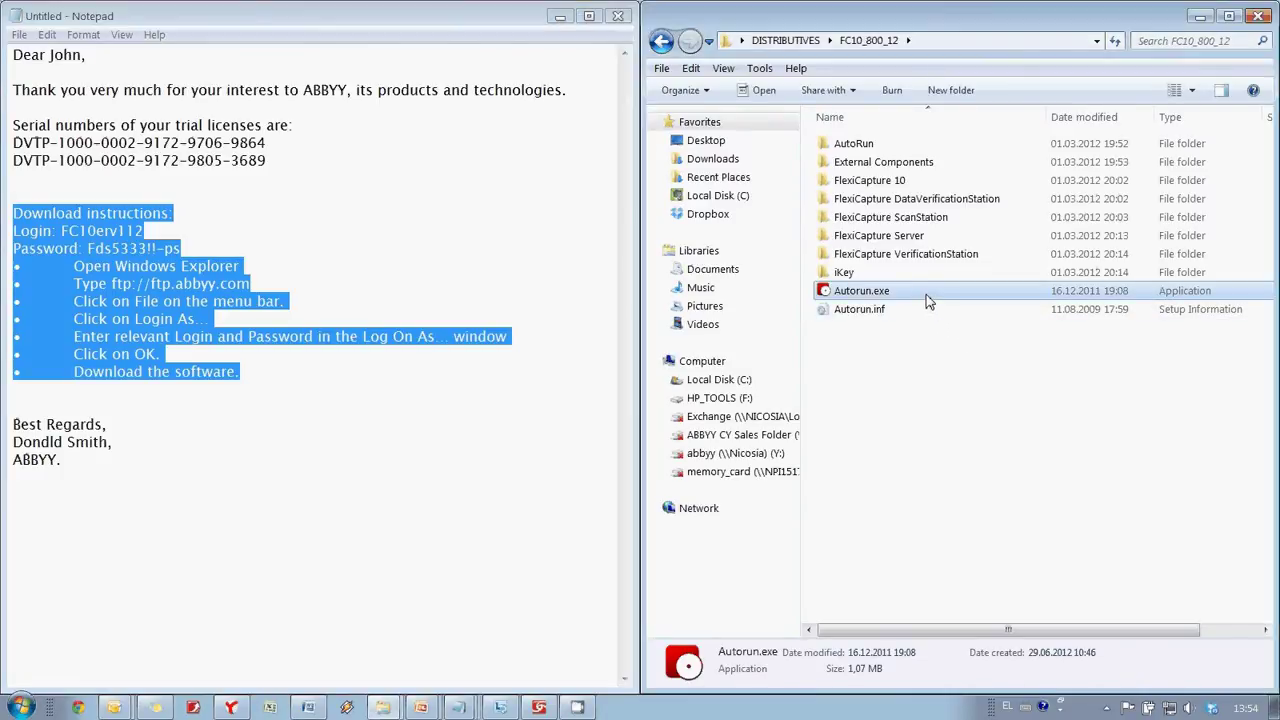
# - Launch the FlexiCapture 10 License Manager from the installed ABBYY FlexiCapture 10 Servers programs
pyautogui.click(24, 704)
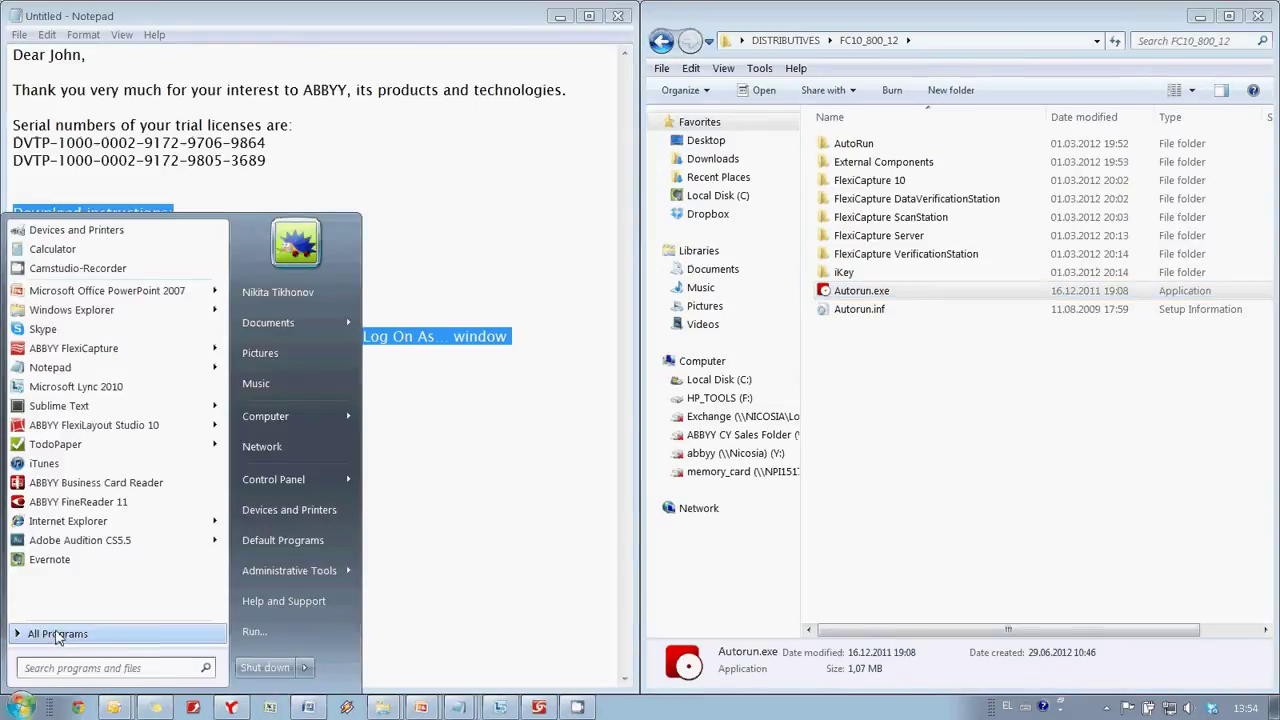
pyautogui.click(60, 632)
pyautogui.click(141, 231)
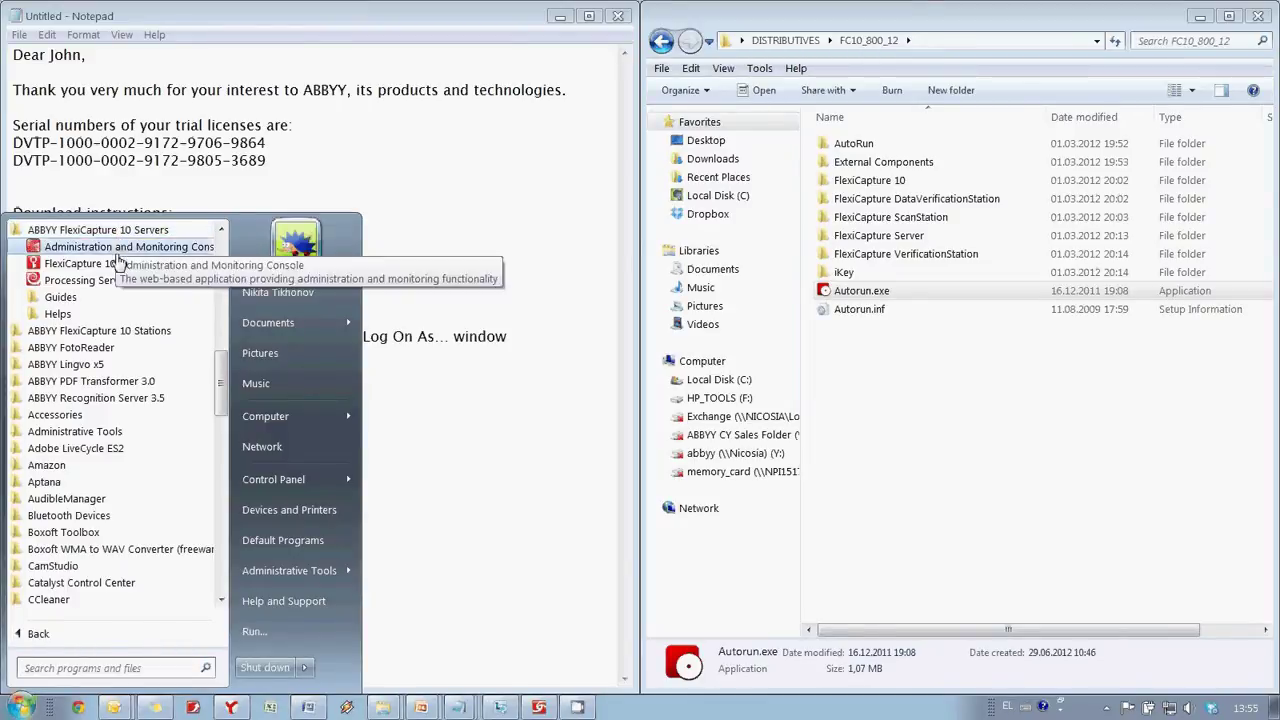
pyautogui.click(154, 264)
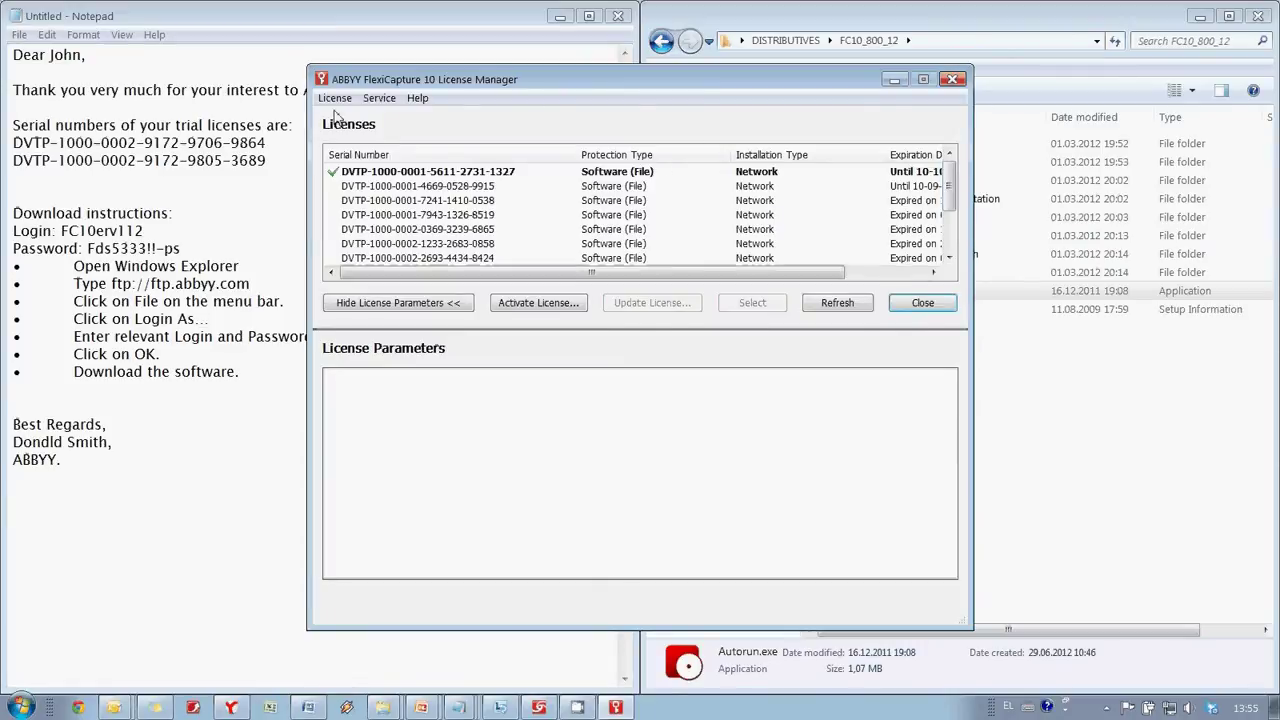
# - Start a license activation and paste the first trial serial number from the Notepad message into the activation wizard
pyautogui.click(335, 99)
pyautogui.click(361, 118)
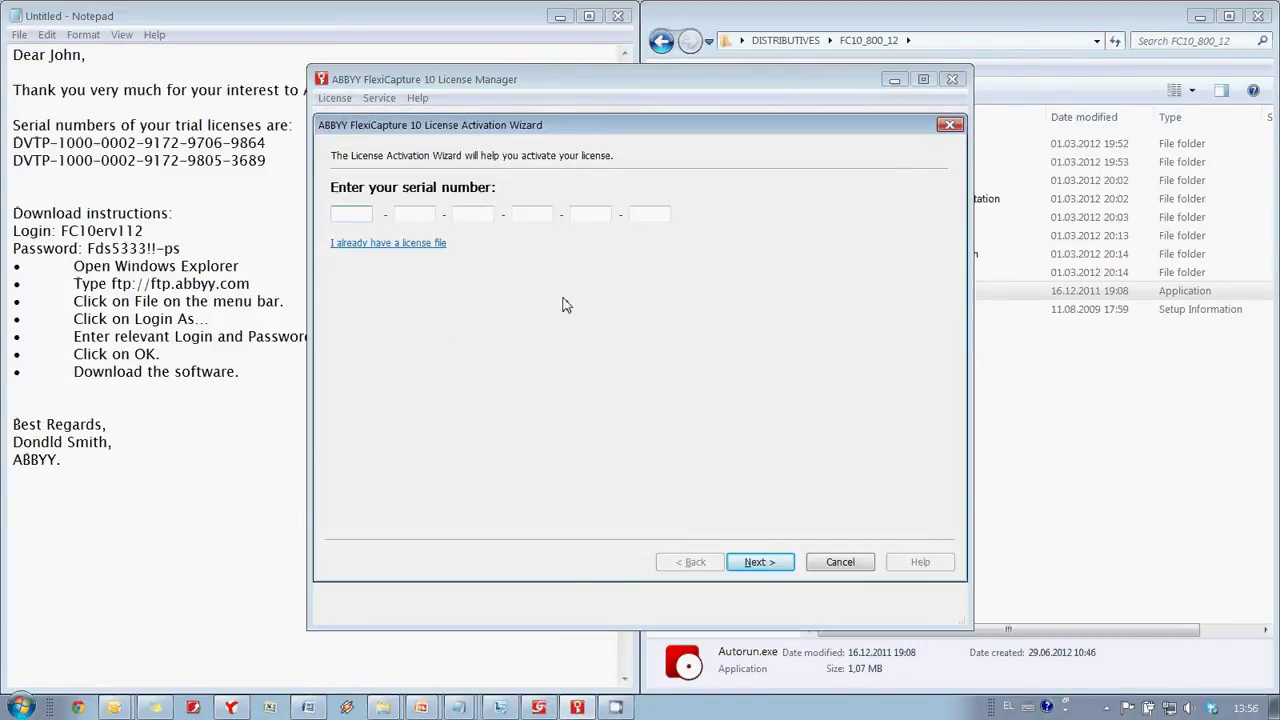
pyautogui.click(268, 143)
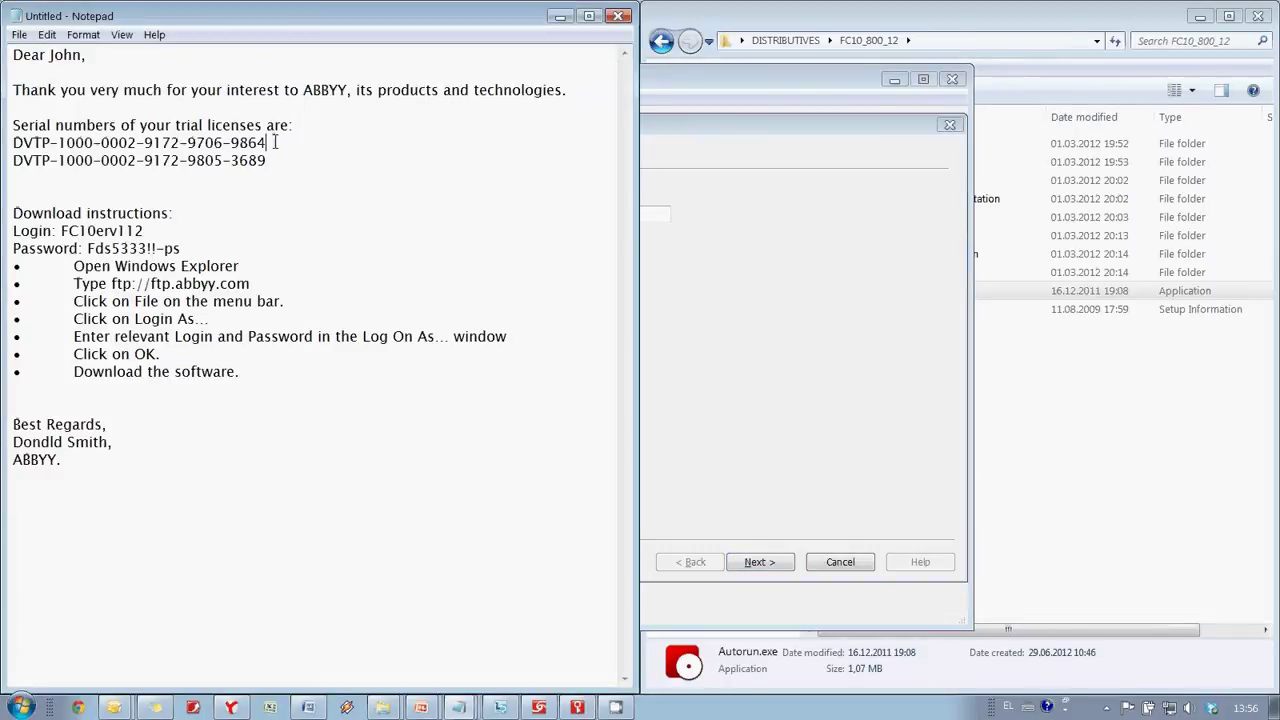
pyautogui.moveTo(268, 143); pyautogui.dragTo(12, 143)
pyautogui.rightClick(38, 142)
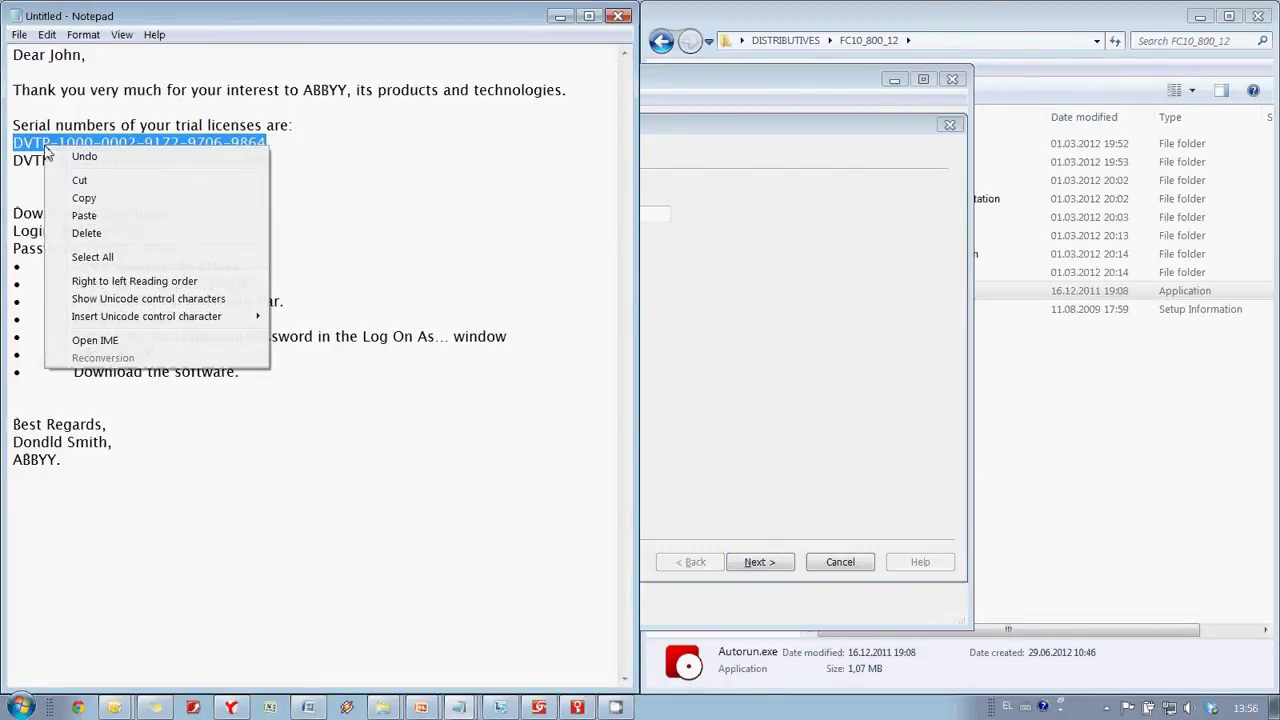
pyautogui.click(107, 197)
pyautogui.click(732, 262)
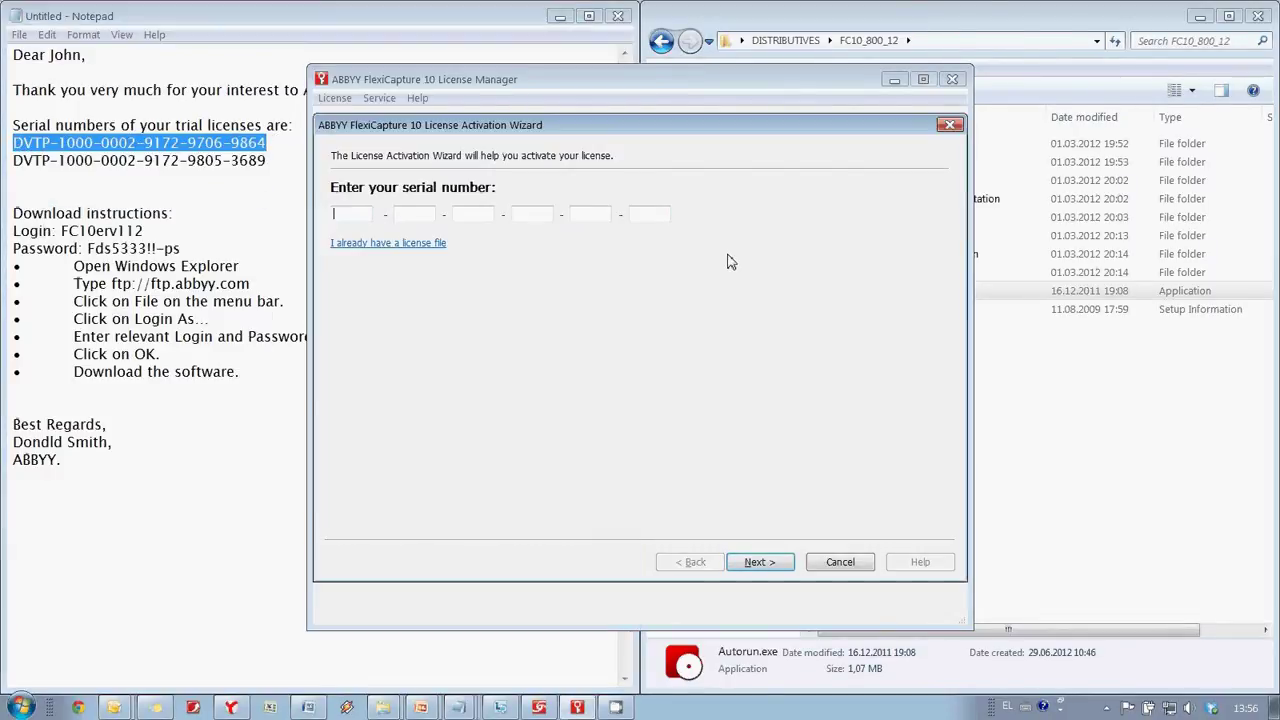
pyautogui.rightClick(350, 215)
pyautogui.click(386, 283)
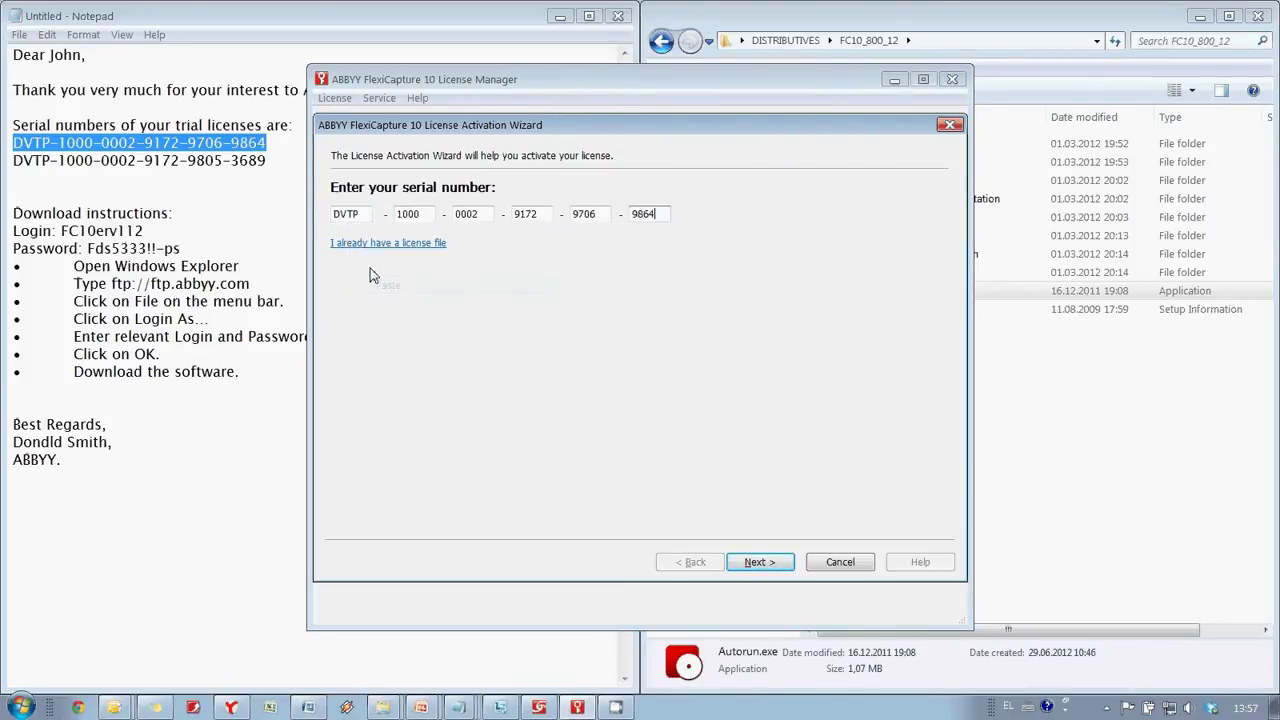
# - Activate the first trial license via the Internet and finish the activation wizard
pyautogui.click(776, 564)
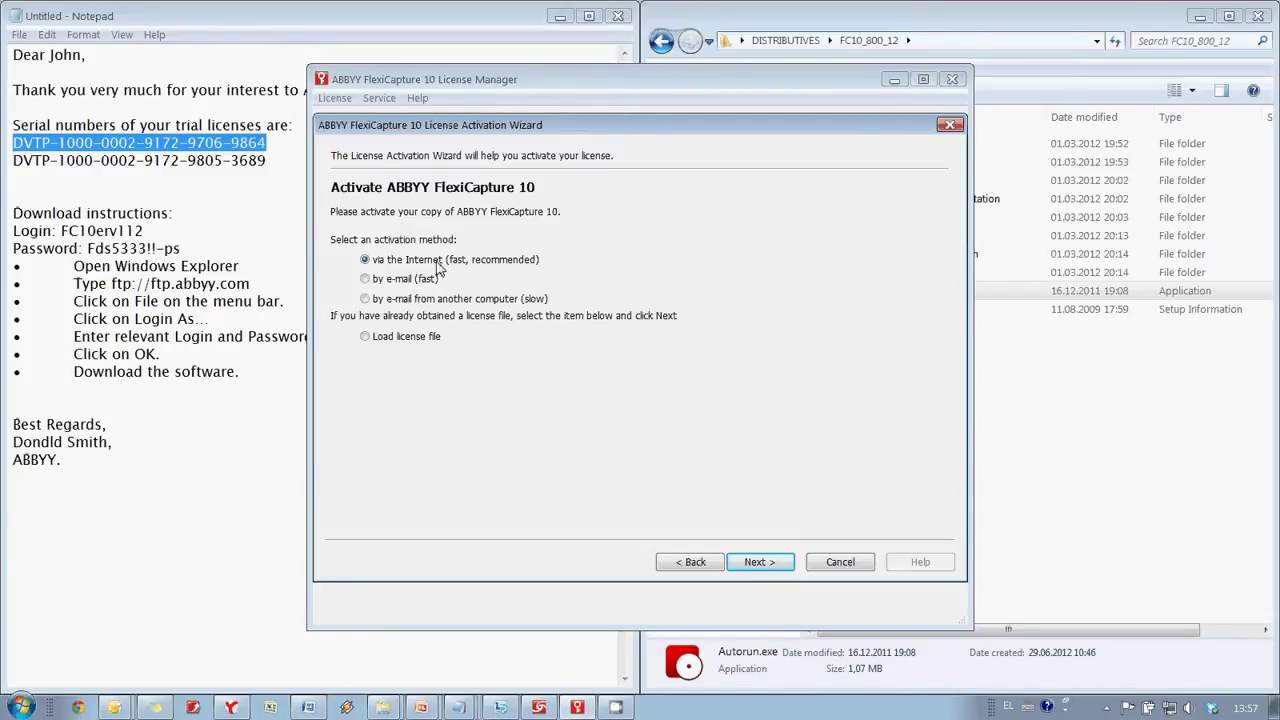
pyautogui.click(757, 562)
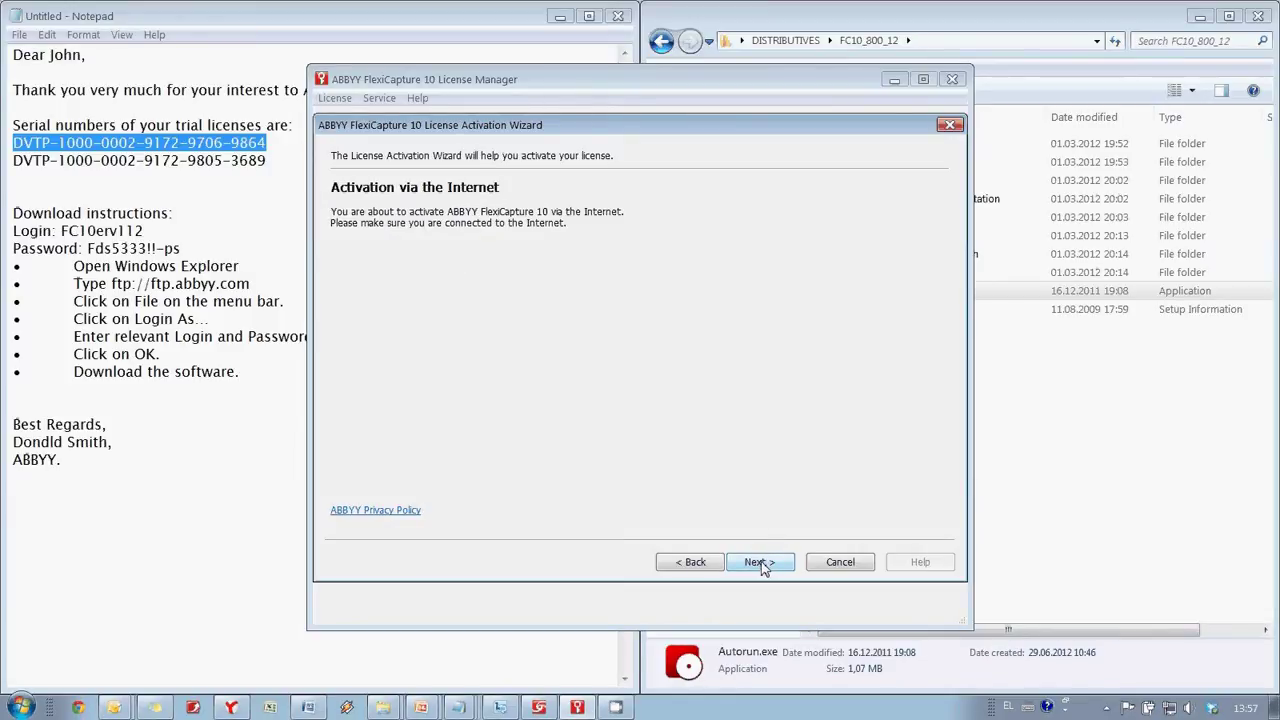
pyautogui.click(760, 564)
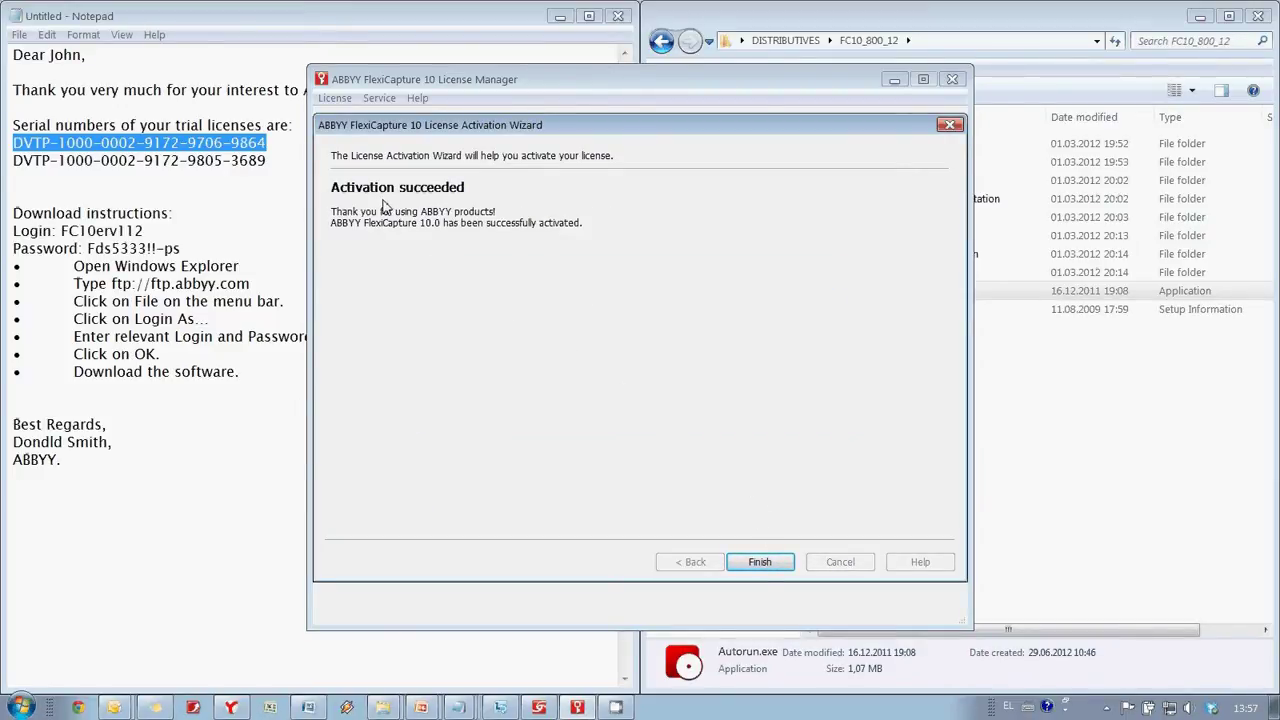
pyautogui.click(779, 556)
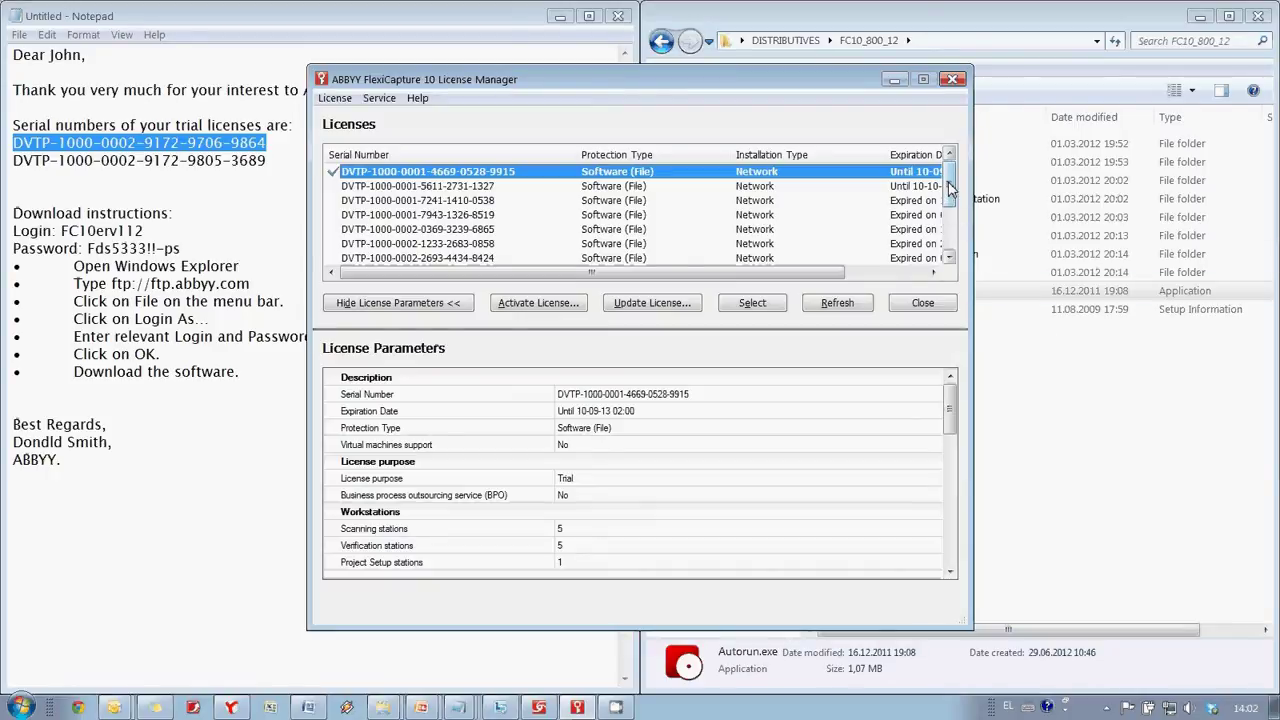
# - Make the first trial license from the Notepad message the one in use in the license list
pyautogui.moveTo(949, 182); pyautogui.dragTo(948, 252)
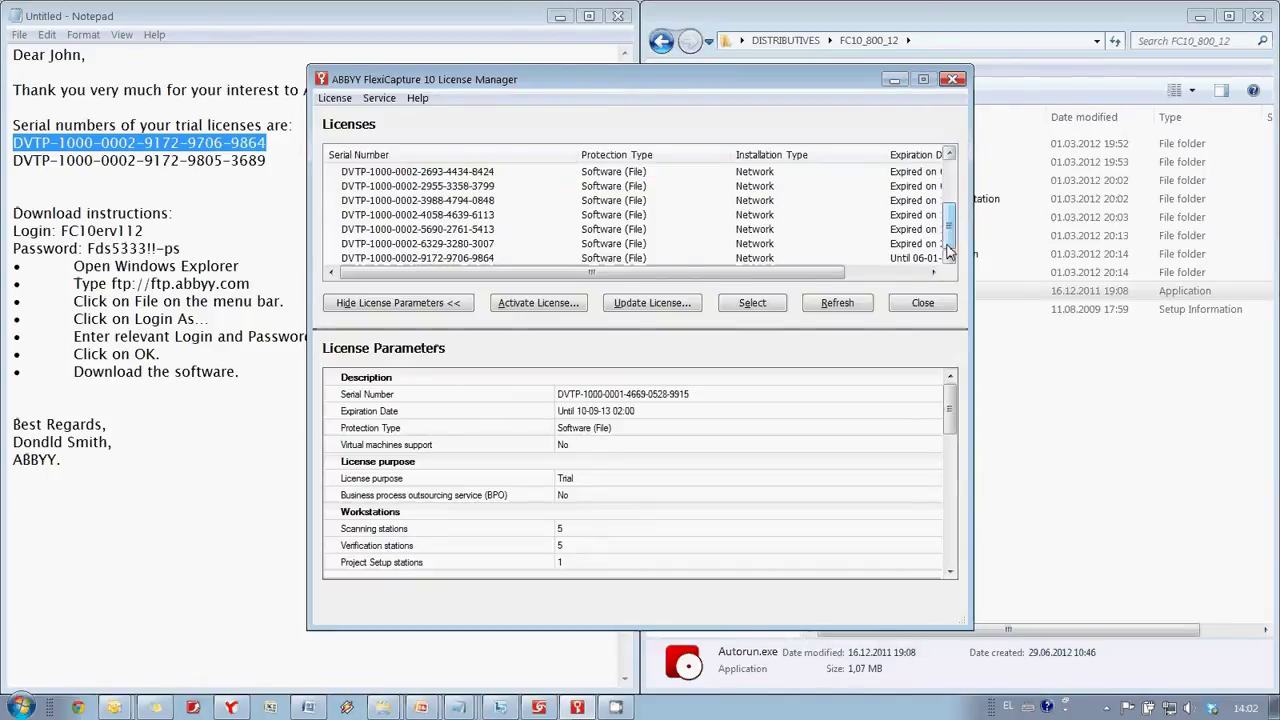
pyautogui.click(715, 258)
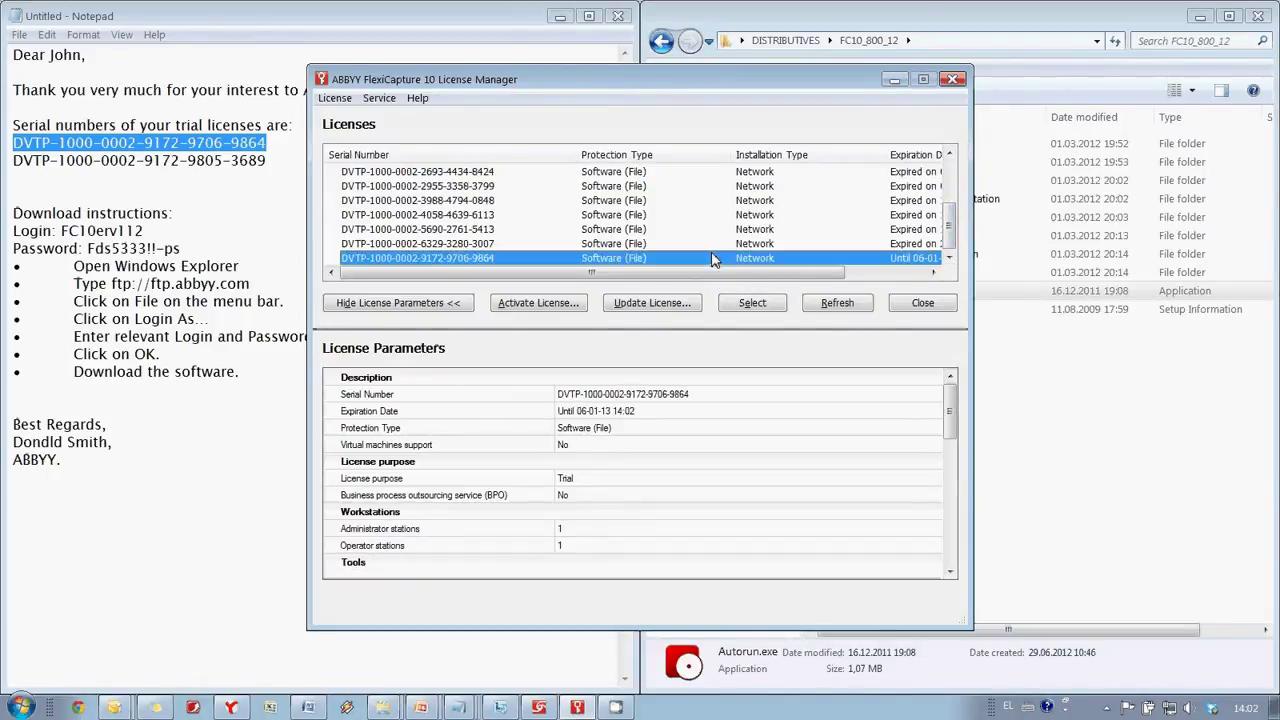
pyautogui.click(763, 306)
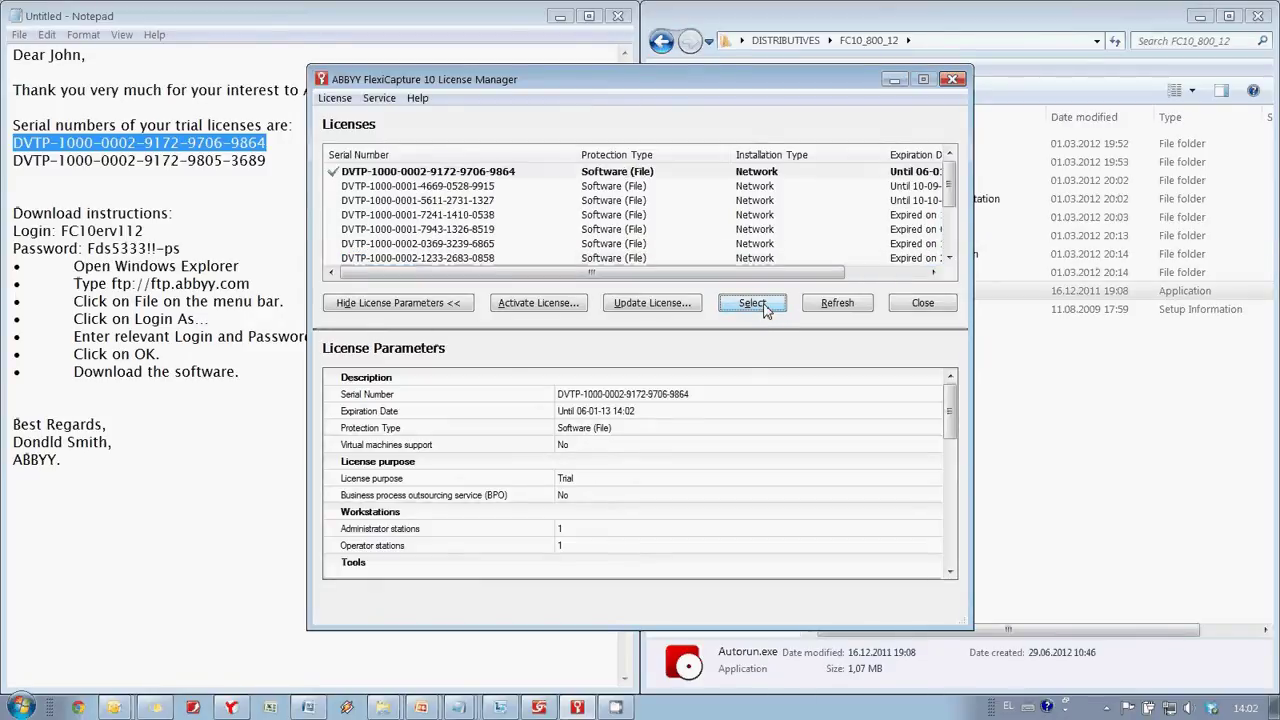
# - Compare the trial license with the one below it, toggle the parameters pane, and review the trial license's parameters down to the export options
pyautogui.click(480, 186)
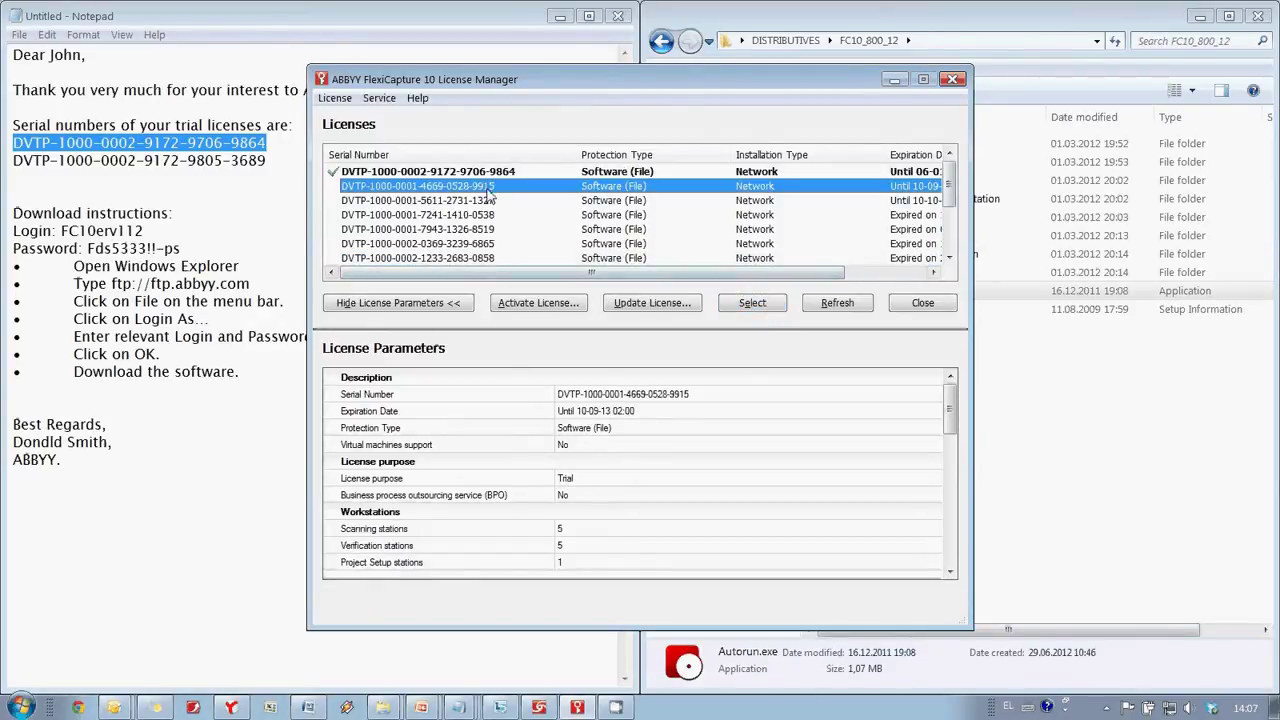
pyautogui.click(440, 171)
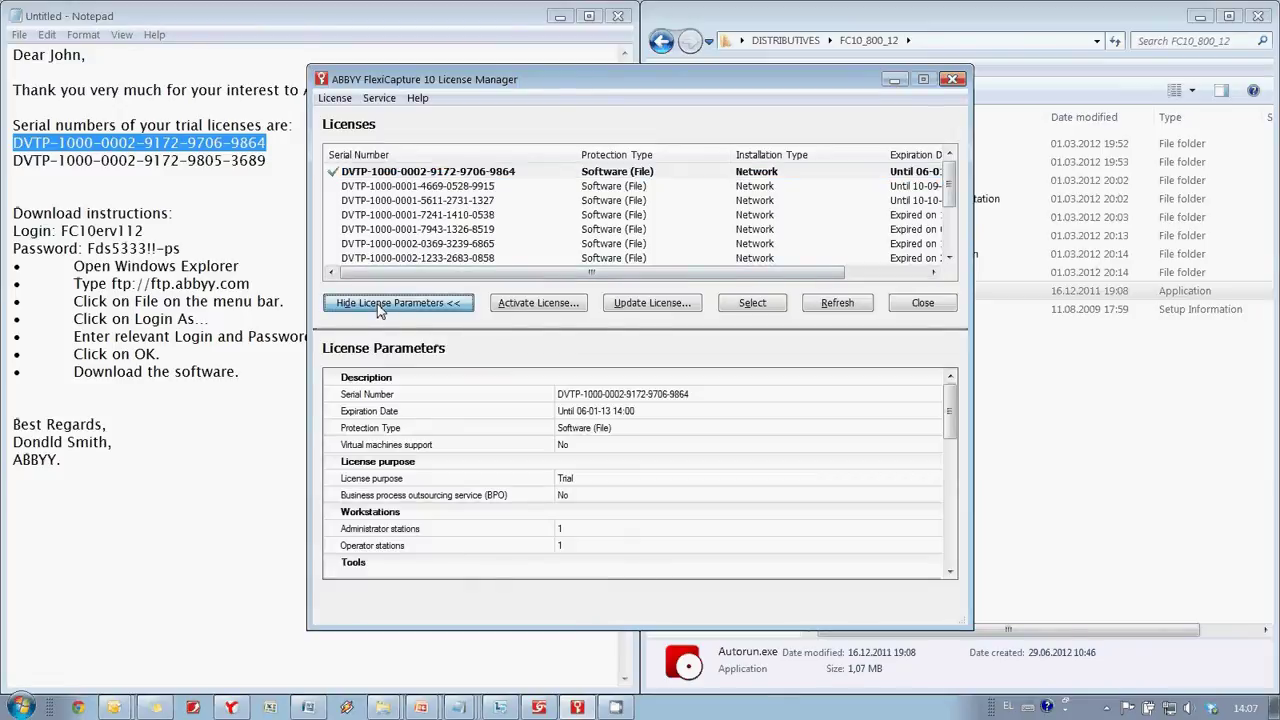
pyautogui.click(382, 304)
pyautogui.click(380, 304)
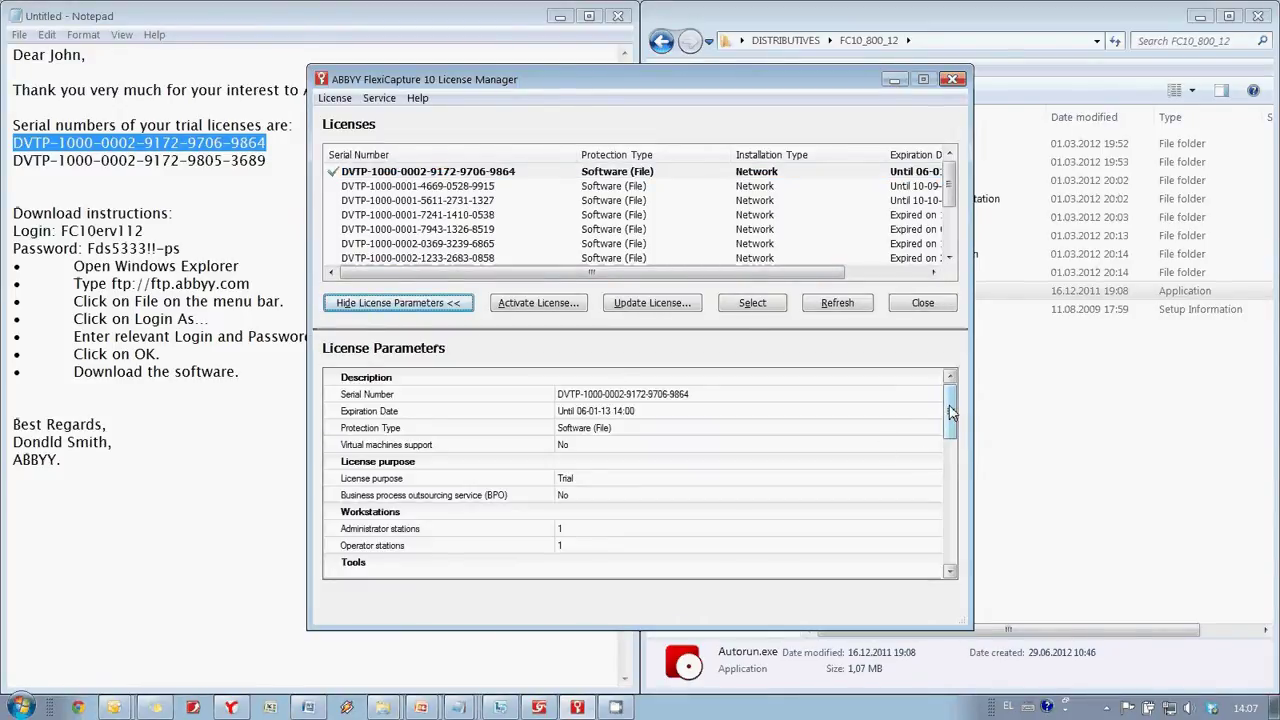
pyautogui.moveTo(951, 412); pyautogui.dragTo(920, 543)
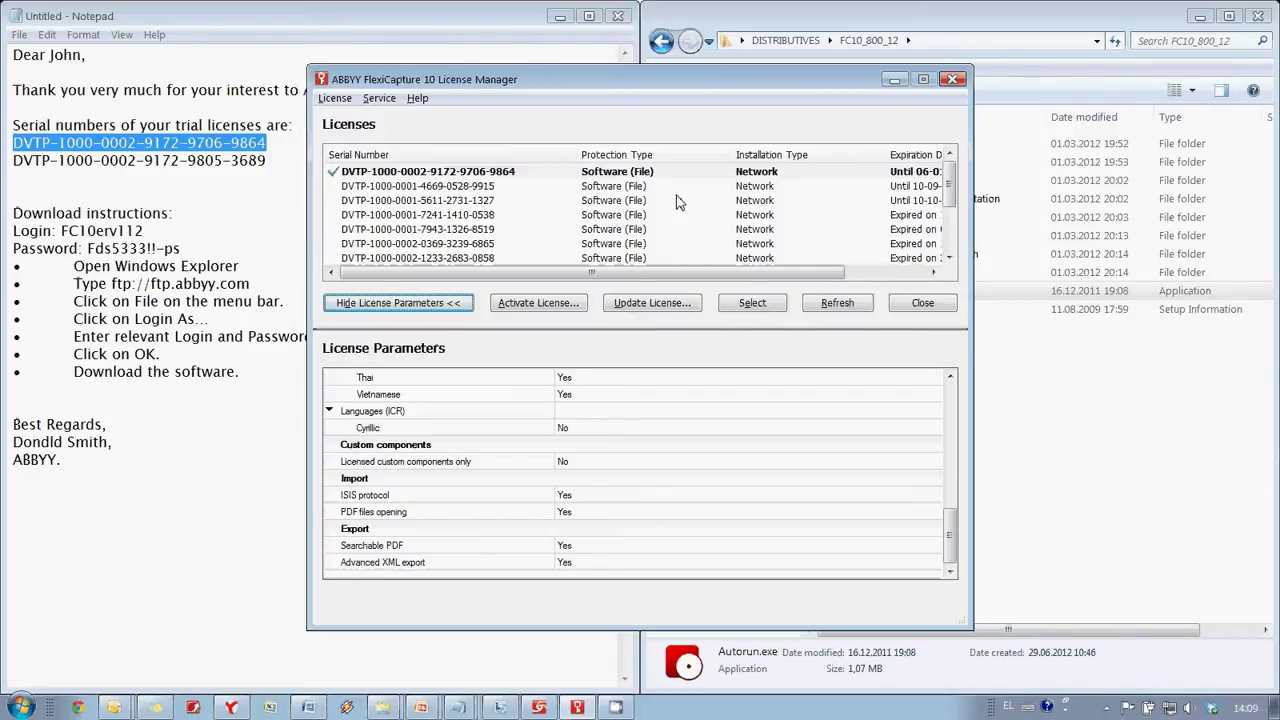
pyautogui.click(640, 172)
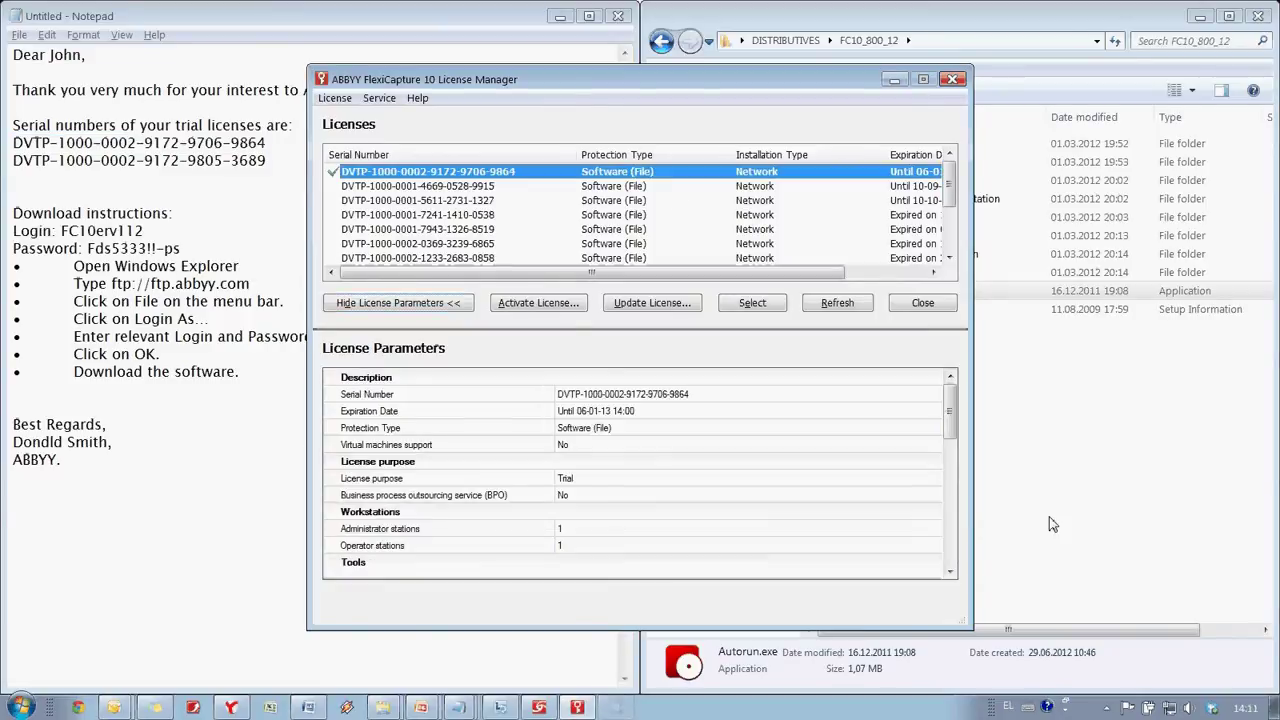
# - Start another license activation and paste the second trial serial number from the Notepad message into the wizard
pyautogui.click(336, 98)
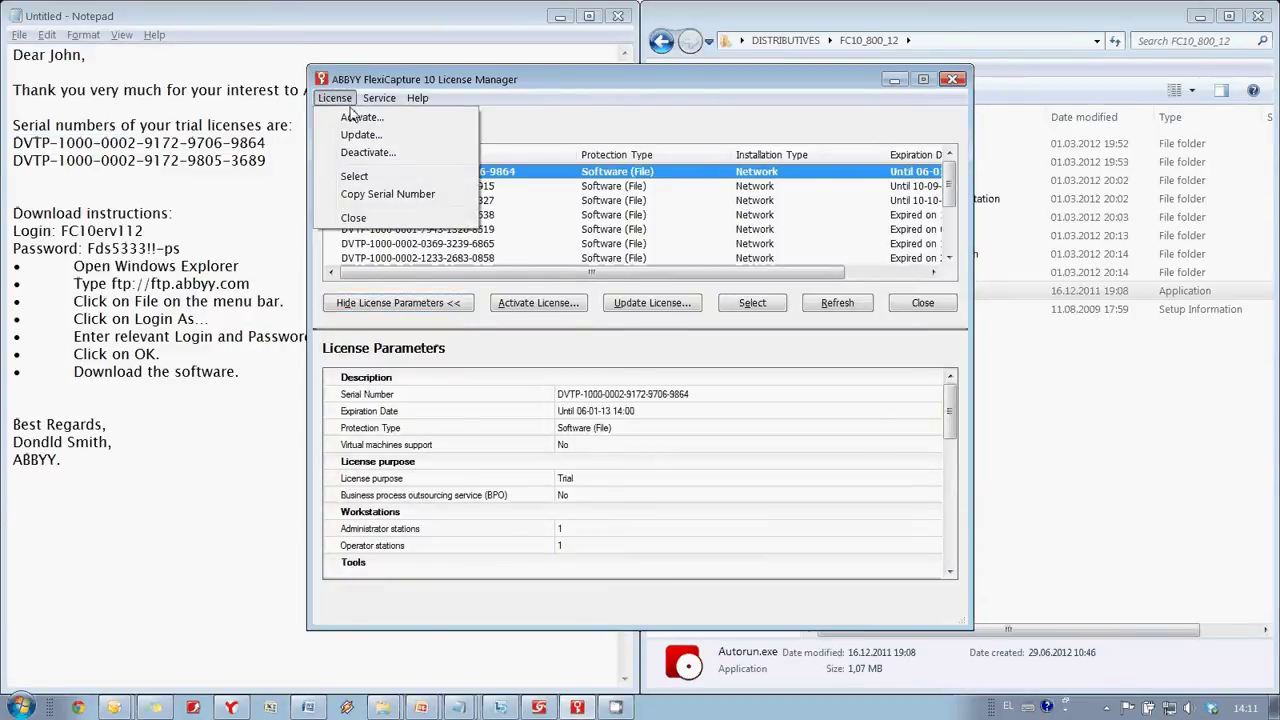
pyautogui.click(361, 118)
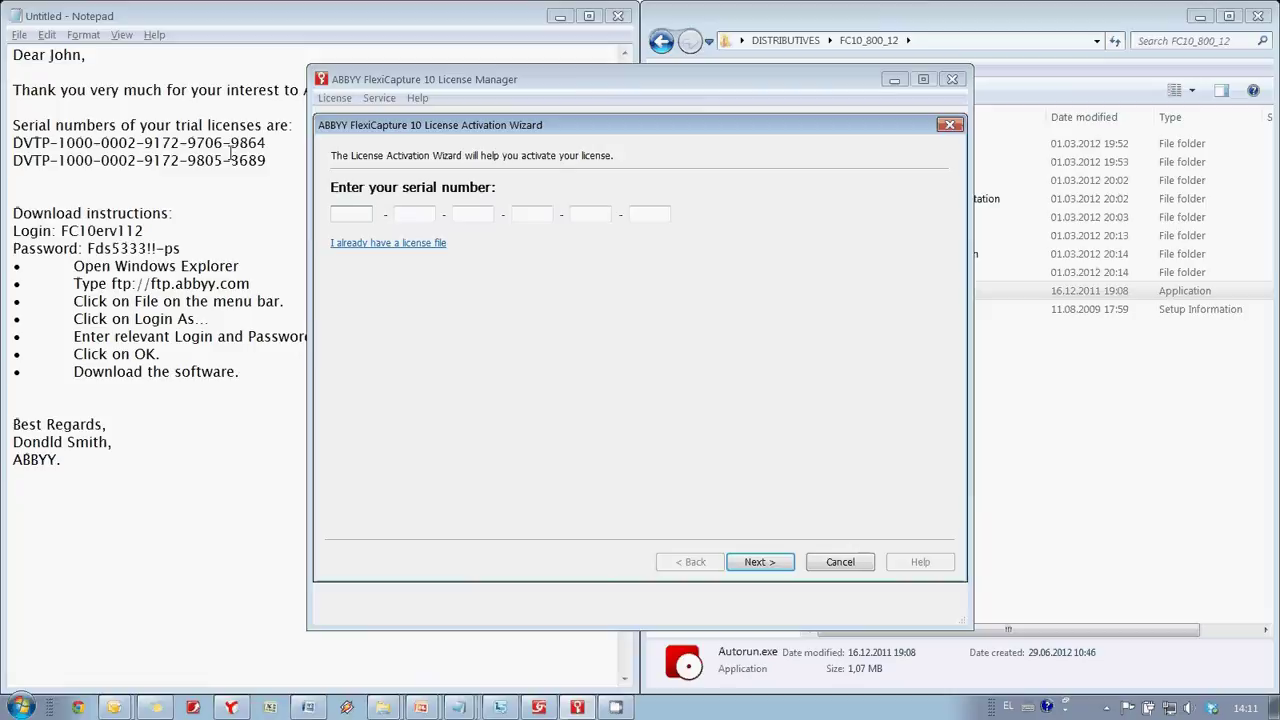
pyautogui.click(279, 162)
pyautogui.moveTo(279, 162); pyautogui.dragTo(16, 165)
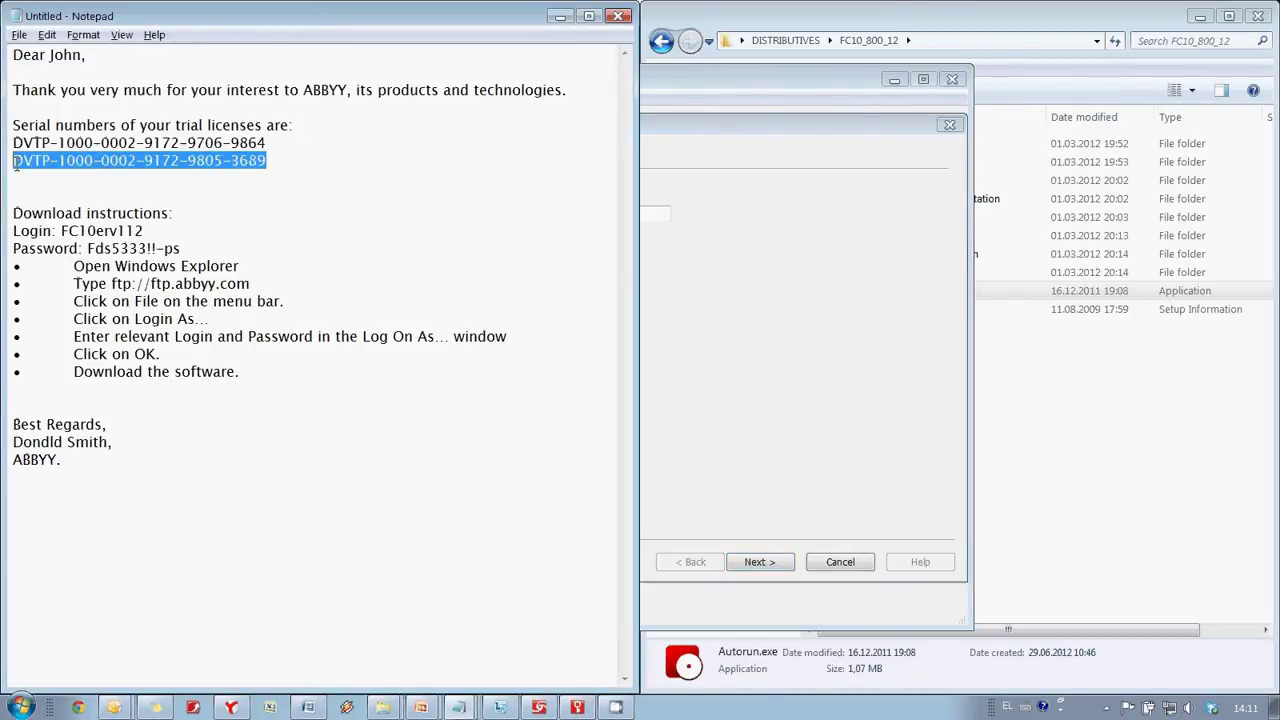
pyautogui.rightClick(66, 160)
pyautogui.click(112, 209)
pyautogui.click(760, 186)
pyautogui.rightClick(350, 213)
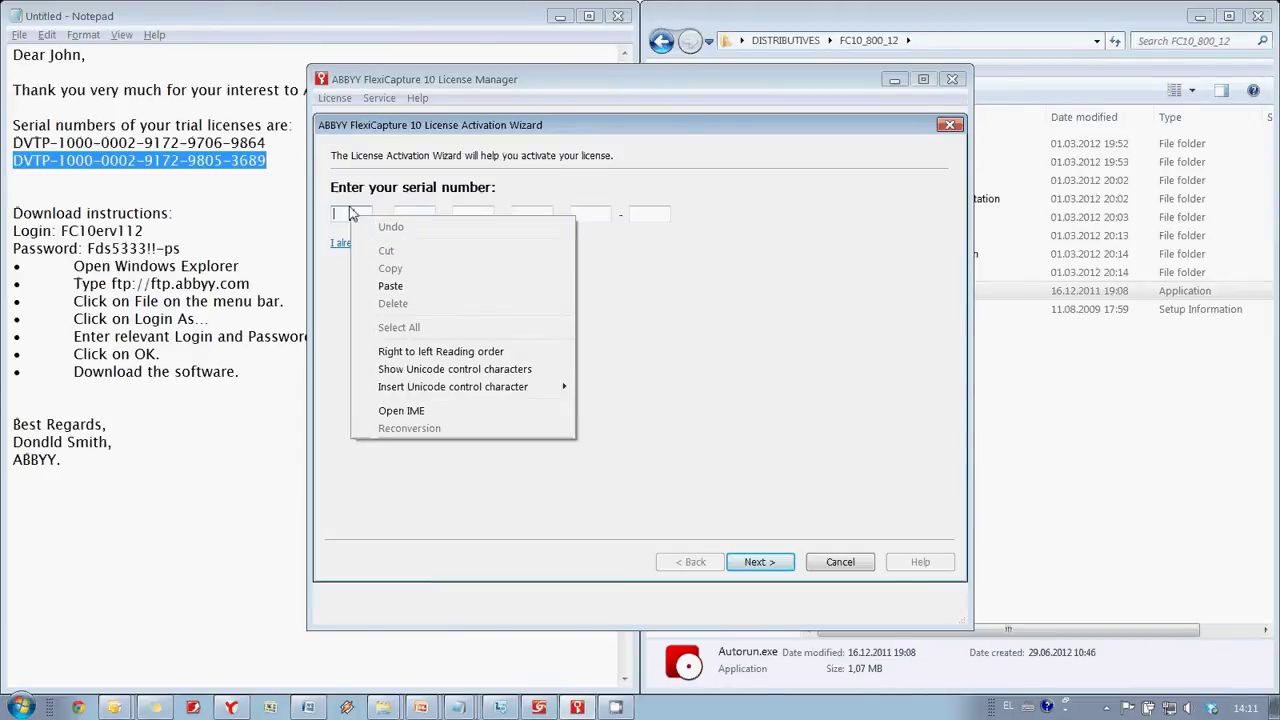
pyautogui.click(418, 287)
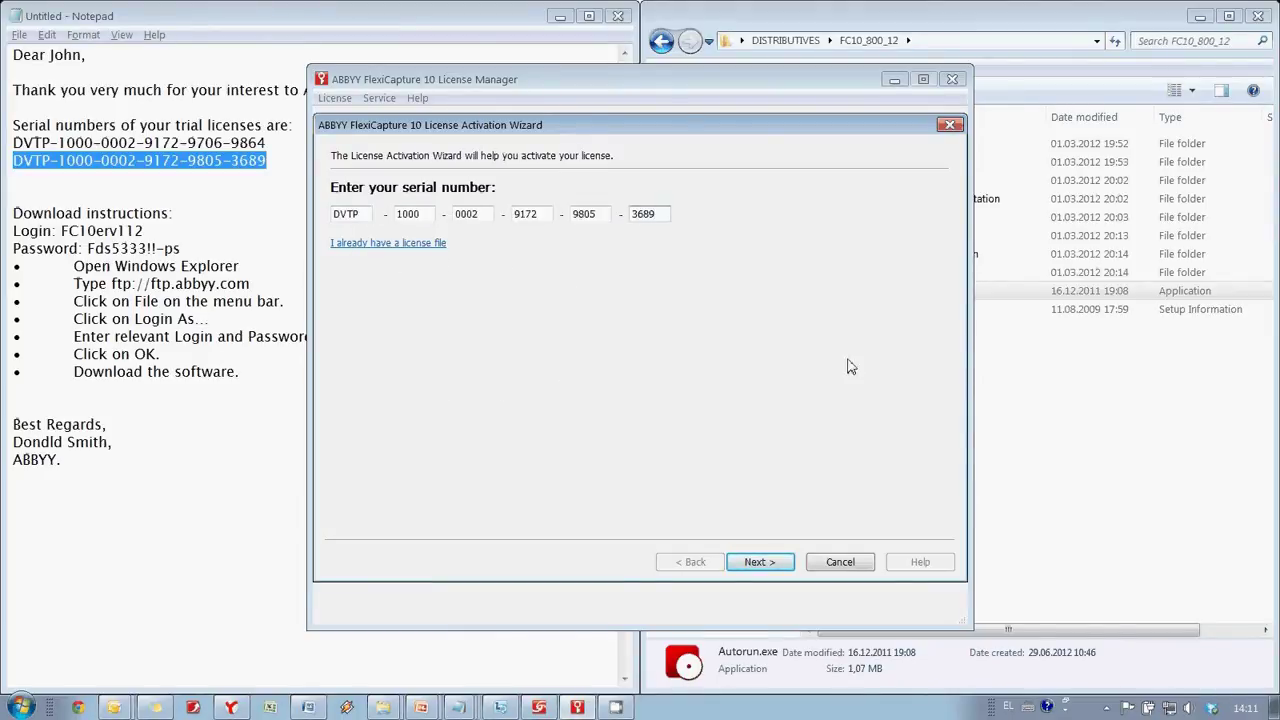
# - Choose activation by e-mail from another computer for the second license and highlight the destination address for the activation request
pyautogui.click(760, 563)
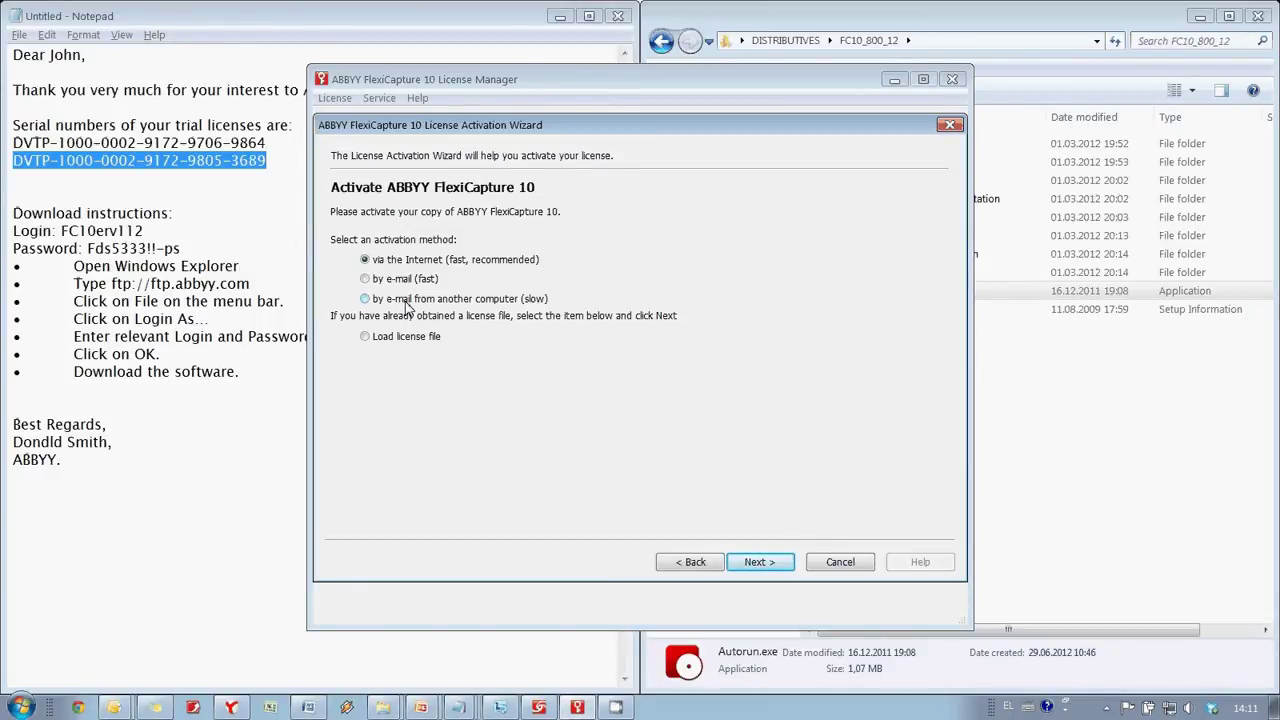
pyautogui.click(760, 563)
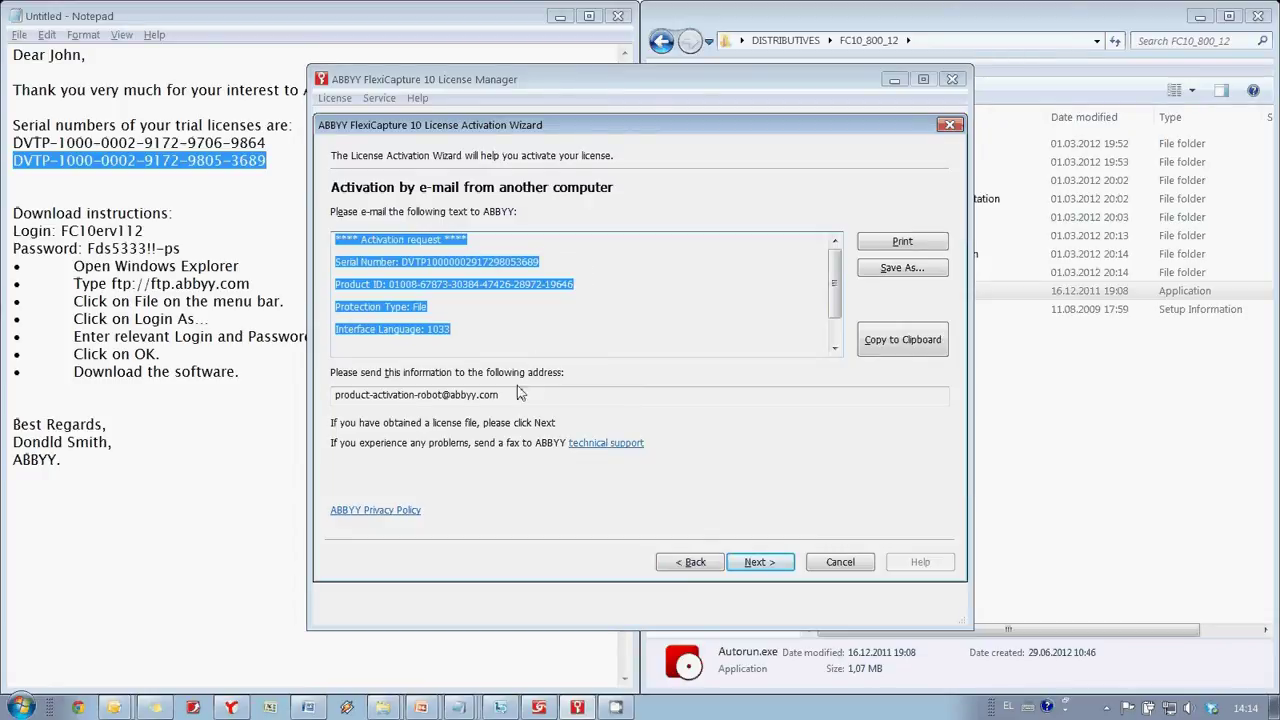
pyautogui.moveTo(519, 393); pyautogui.dragTo(310, 400)
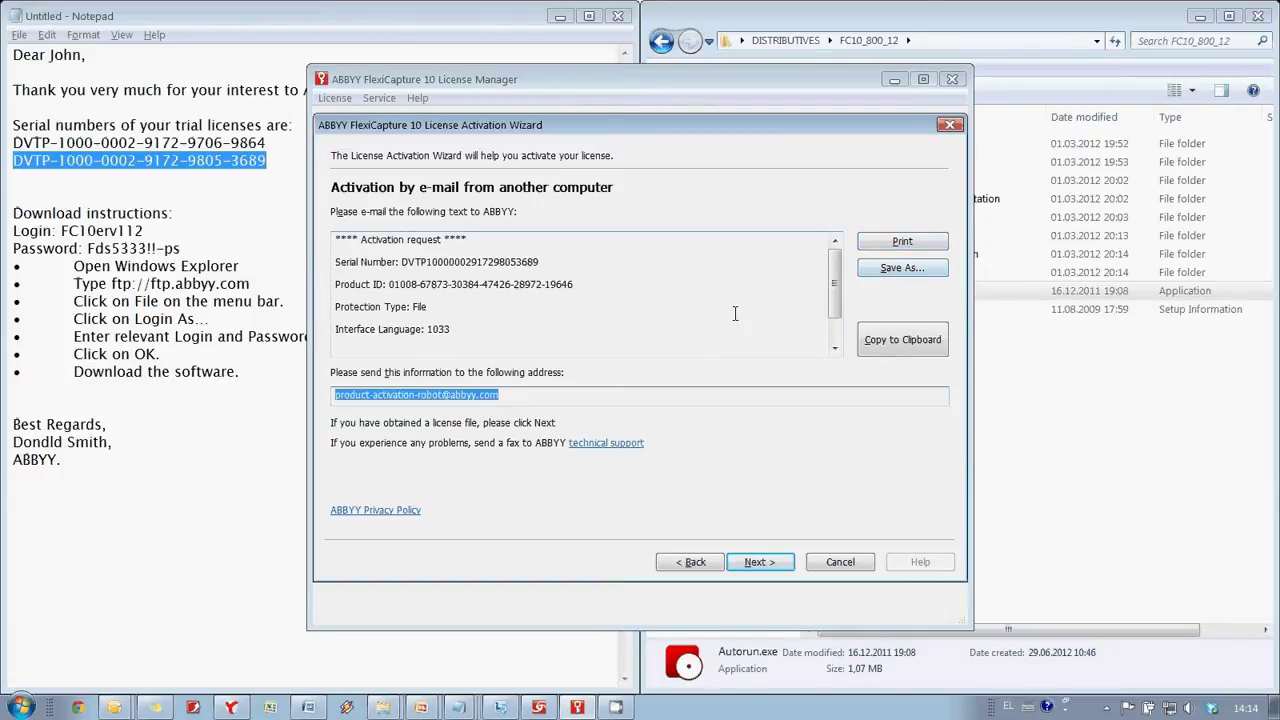
# - Copy the full activation request text, including the license serial number, from the activation wizard into a new Notepad document
pyautogui.click(624, 289)
pyautogui.rightClick(553, 282)
pyautogui.click(590, 400)
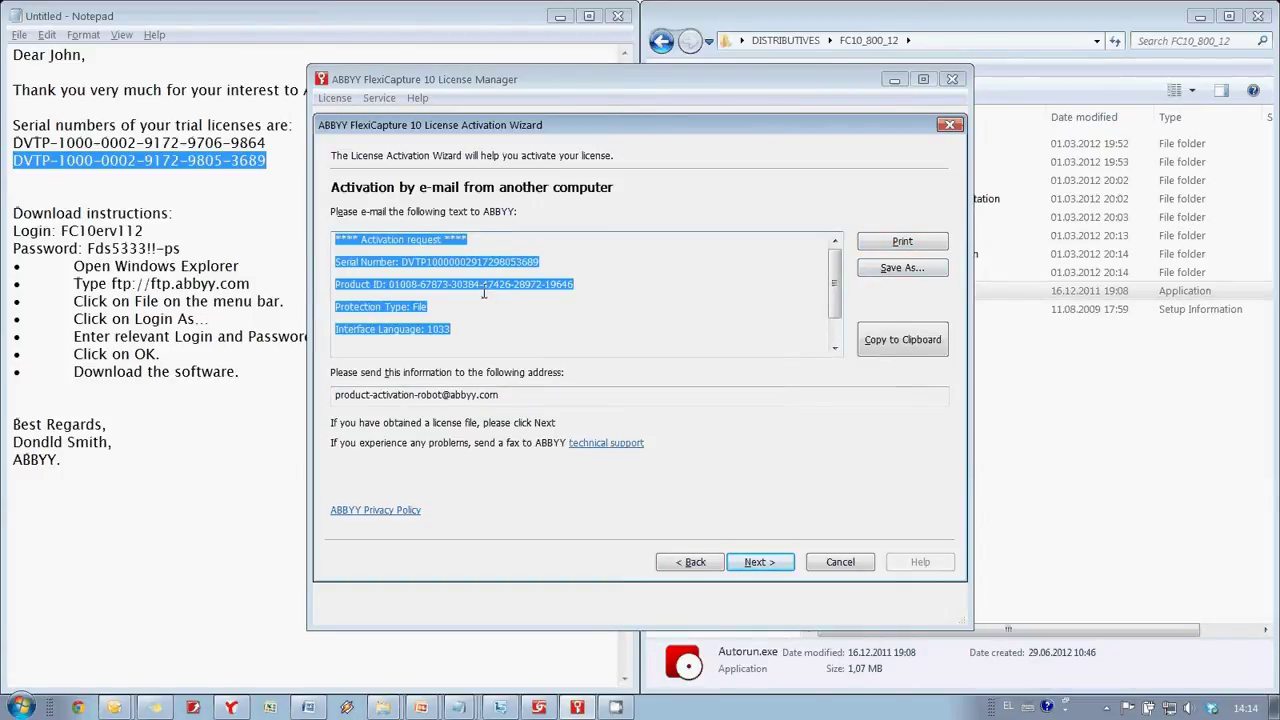
pyautogui.rightClick(484, 292)
pyautogui.click(522, 343)
pyautogui.press('super')
pyautogui.write('notepa')
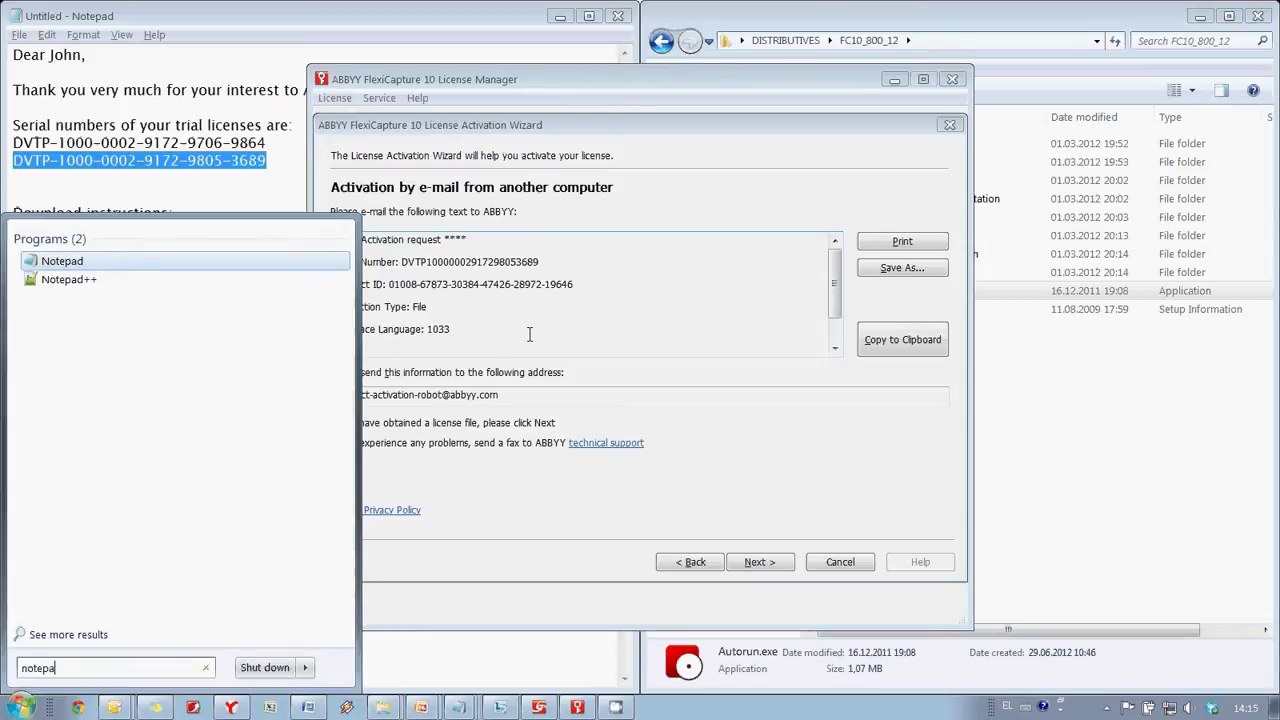
pyautogui.press('Return')
pyautogui.hotkey('ctrl', 'v')
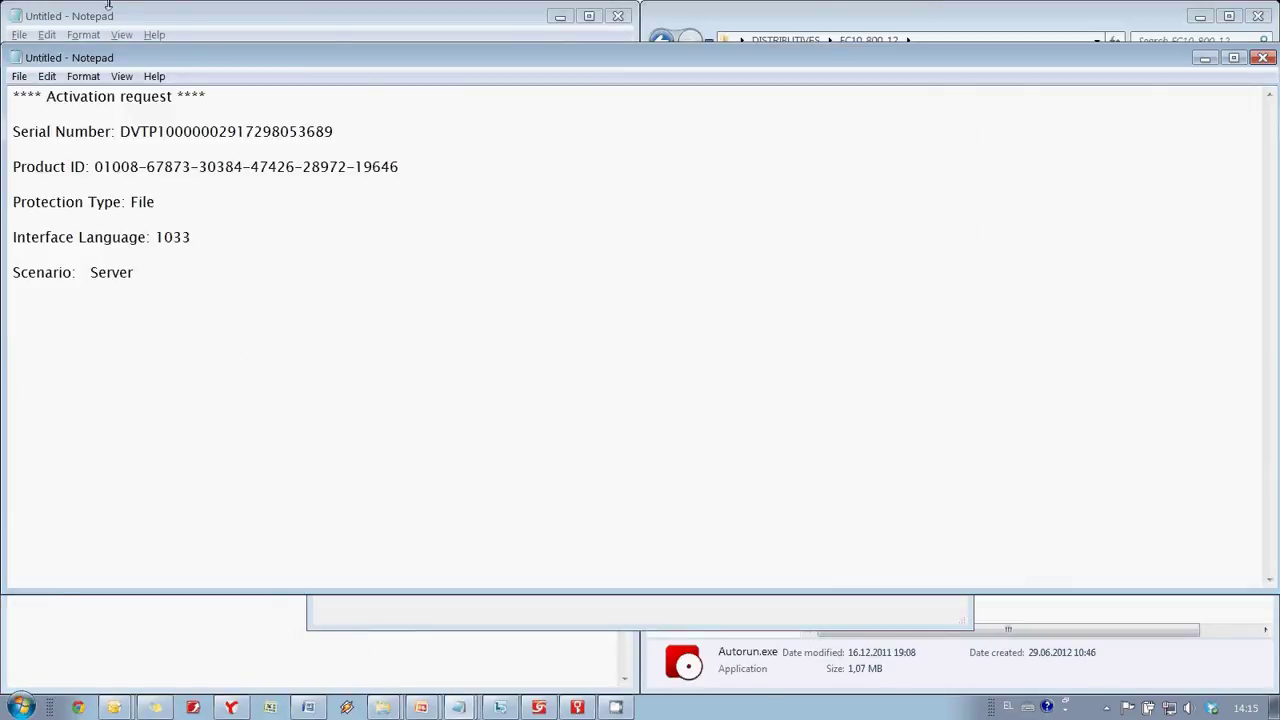
# - Insert two blank lines above the request text in Notepad and paste the wizard's destination e-mail address on the first line
pyautogui.press('Return')
pyautogui.press('Return')
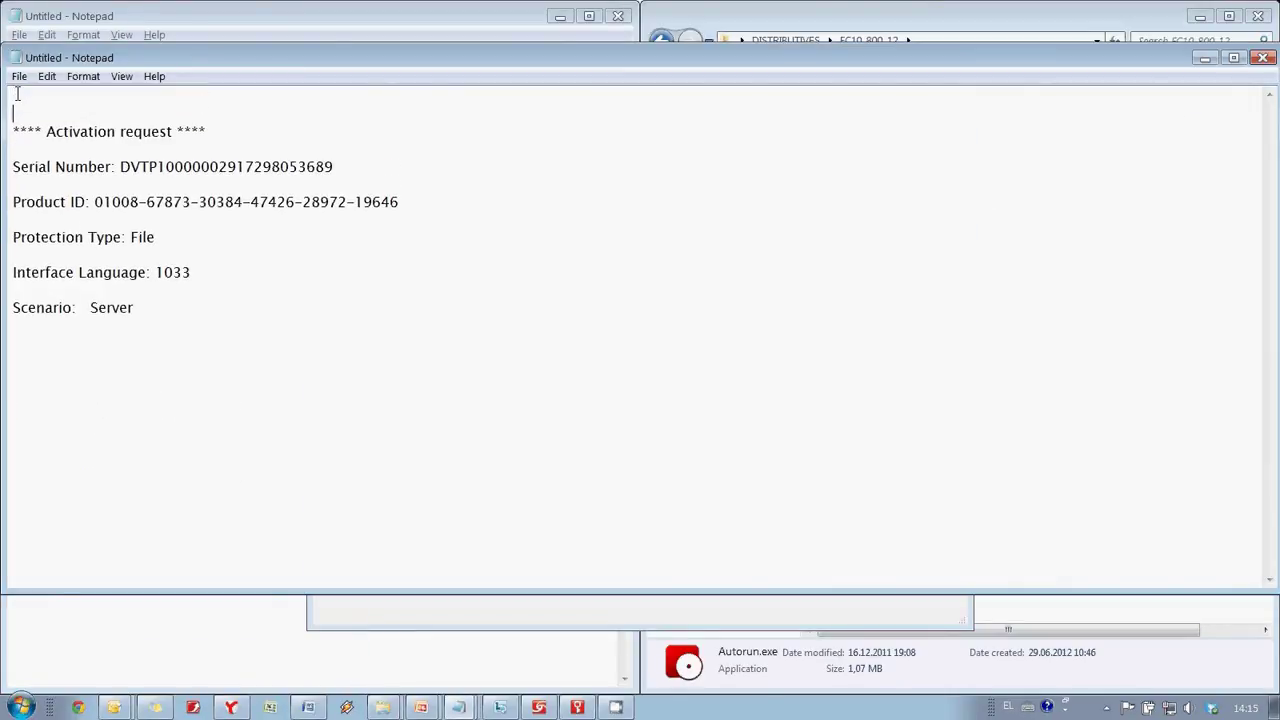
pyautogui.hotkey('alt', 'Tab')
pyautogui.rightClick(401, 394)
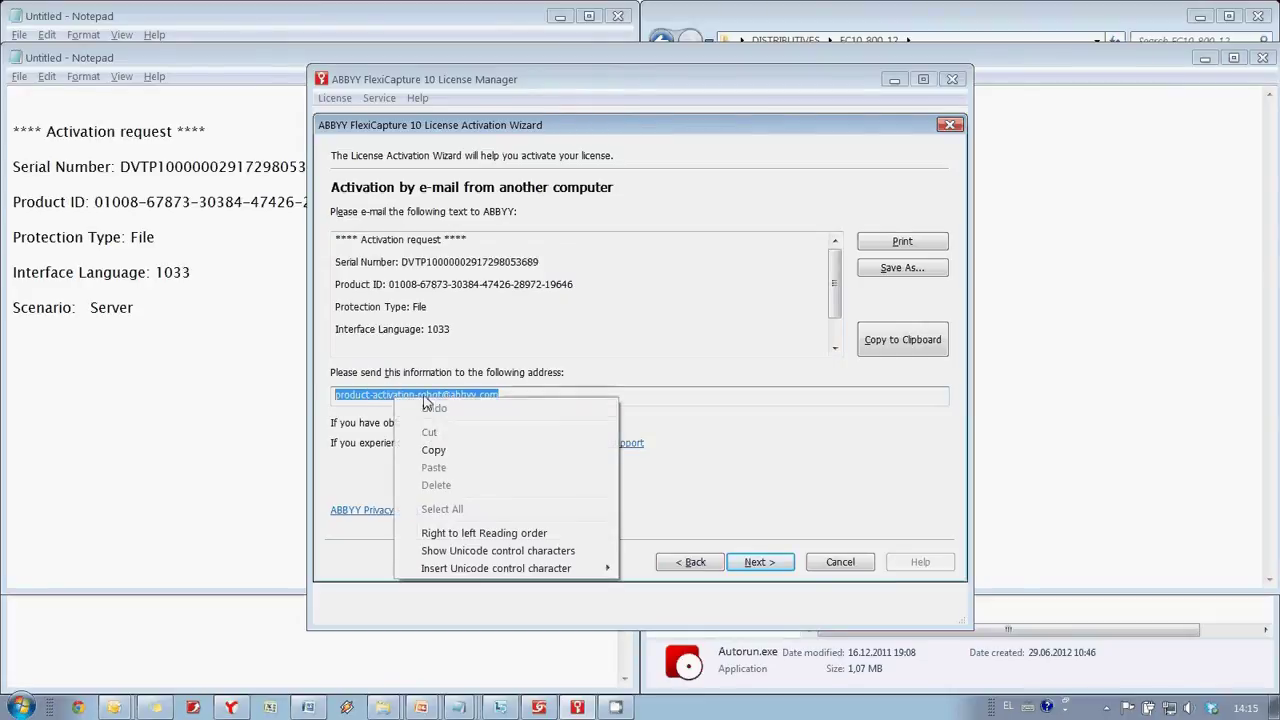
pyautogui.click(430, 450)
pyautogui.click(52, 95)
pyautogui.hotkey('ctrl', 'v')
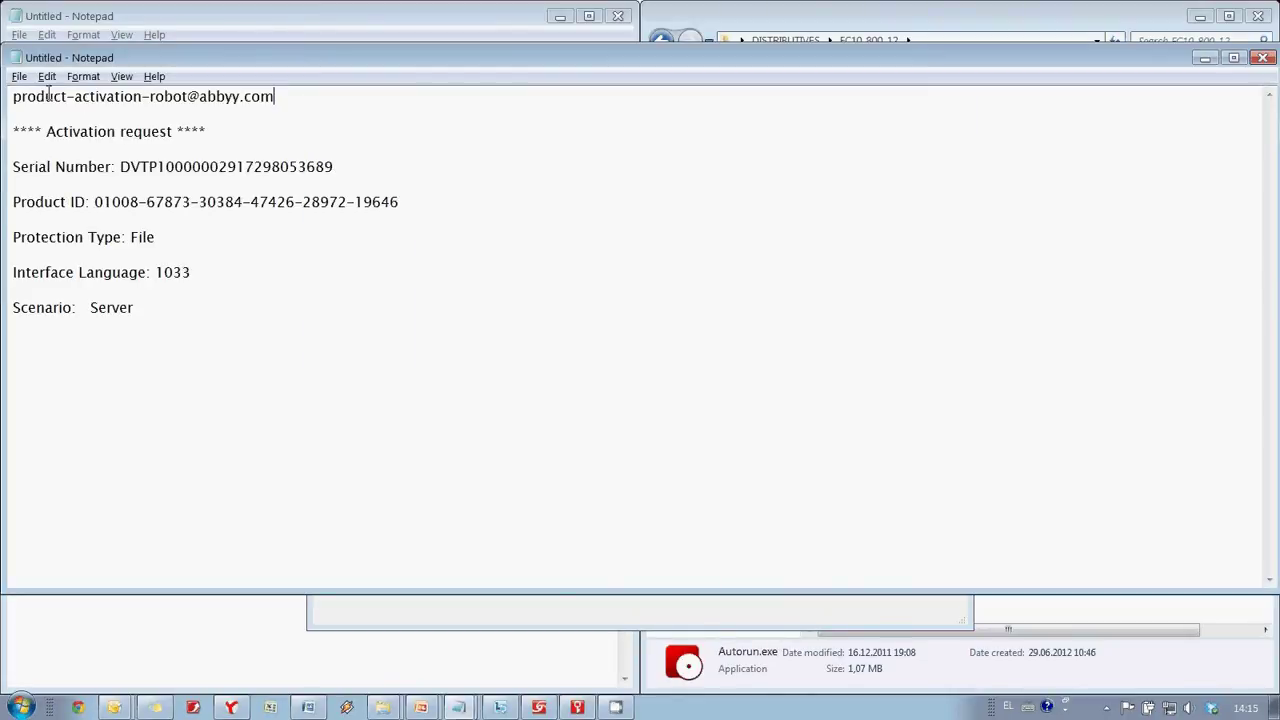
# - Save the Notepad document to the Desktop as activation request.txt, replacing the existing file
pyautogui.click(19, 76)
pyautogui.click(77, 147)
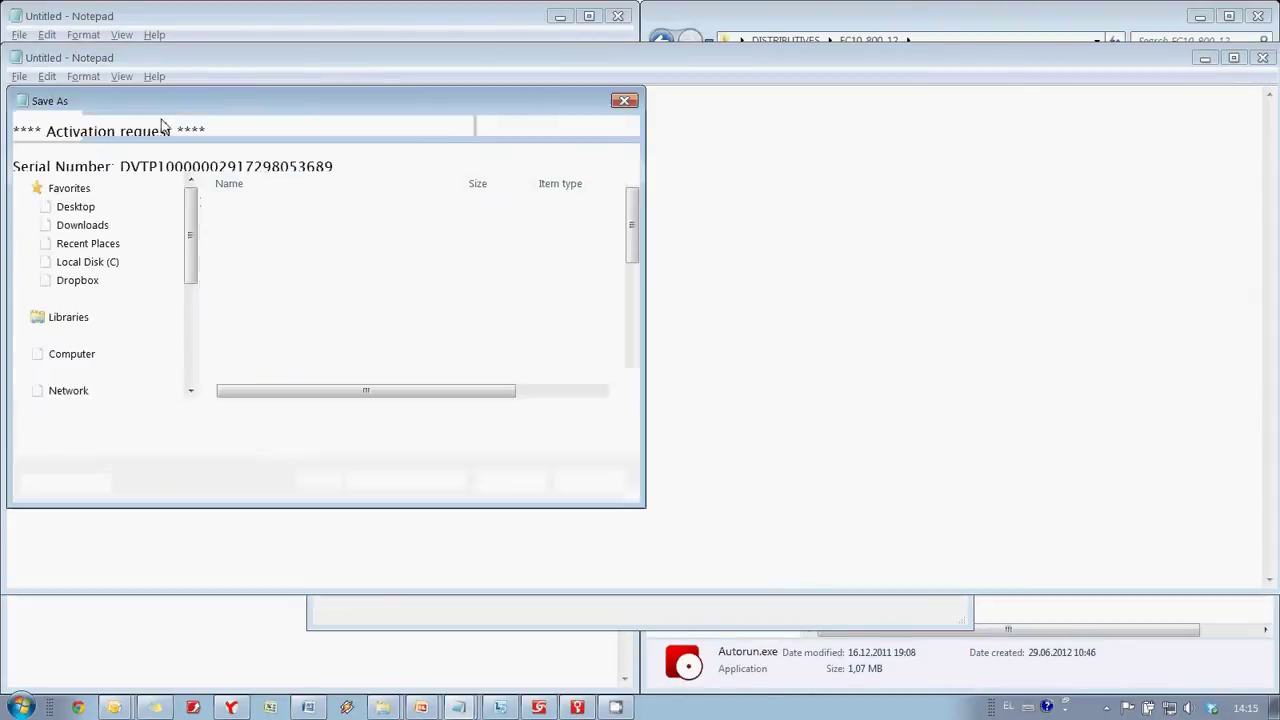
pyautogui.click(75, 206)
pyautogui.scroll(-9, 571, 206)
pyautogui.click(281, 374)
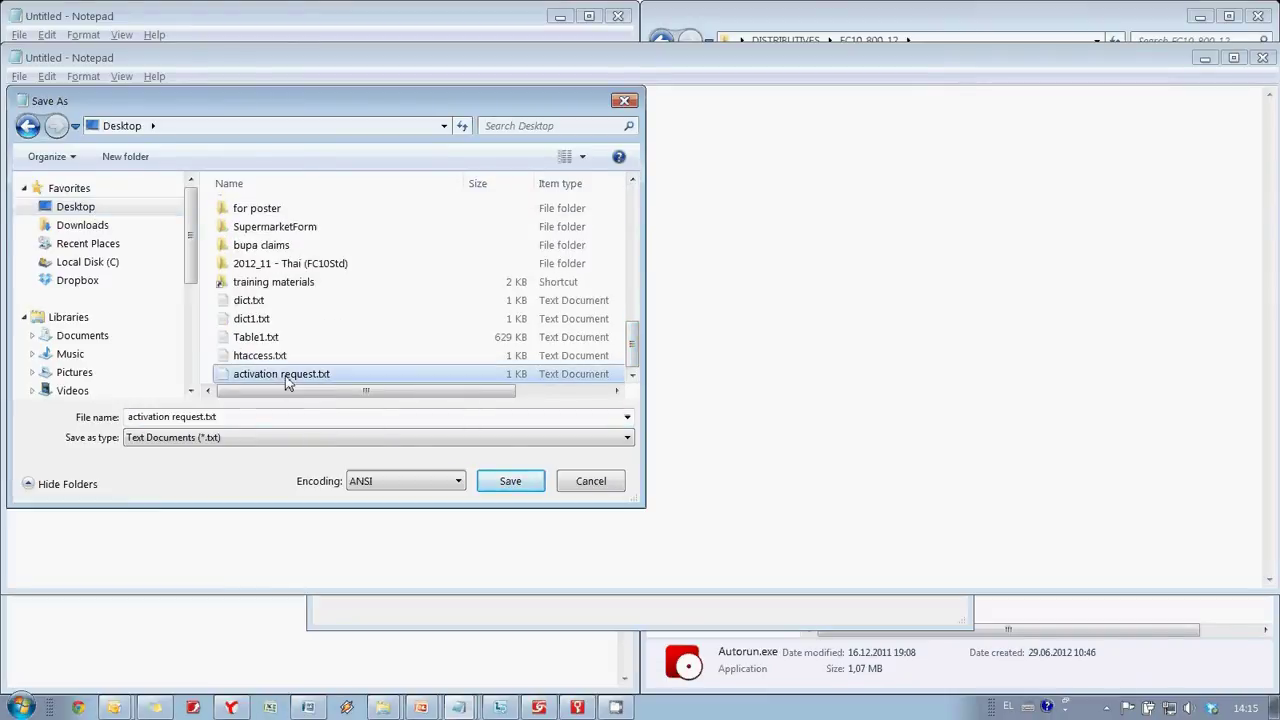
pyautogui.click(510, 481)
pyautogui.click(677, 354)
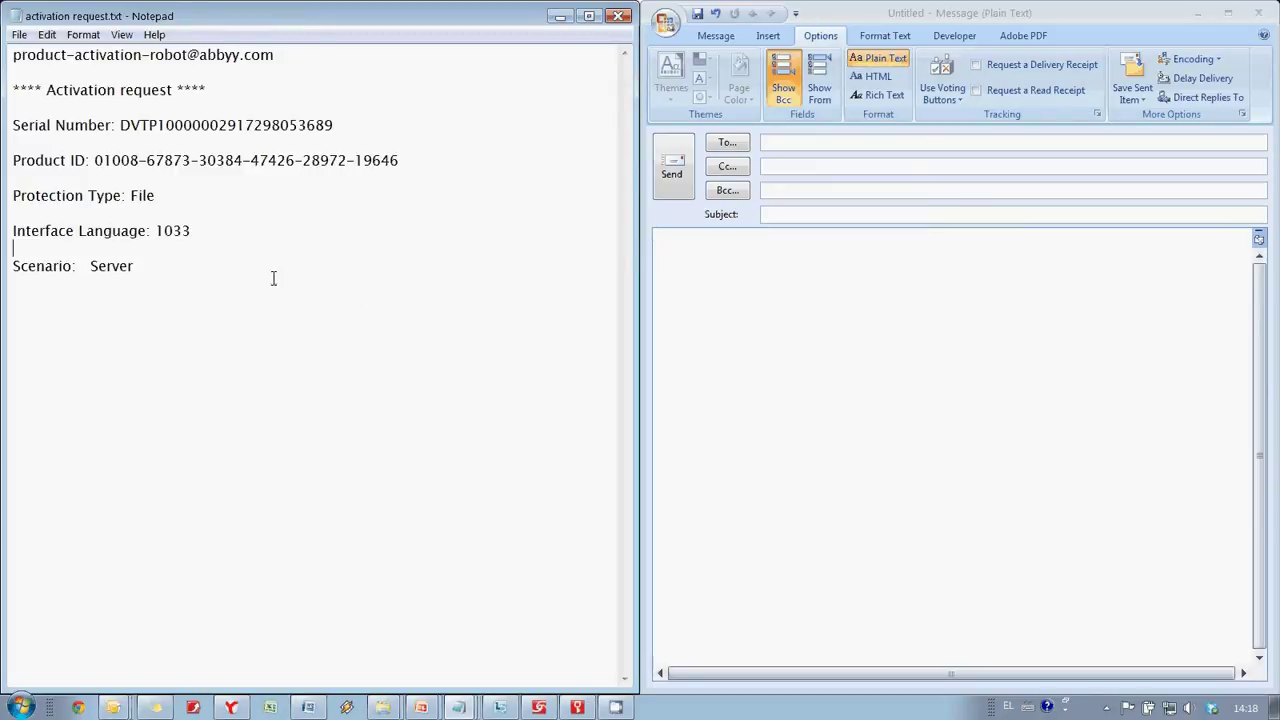
# - Copy the activation request text with its serial number, without the address line, from Notepad into the body of the new Outlook message
pyautogui.moveTo(172, 266); pyautogui.dragTo(13, 72)
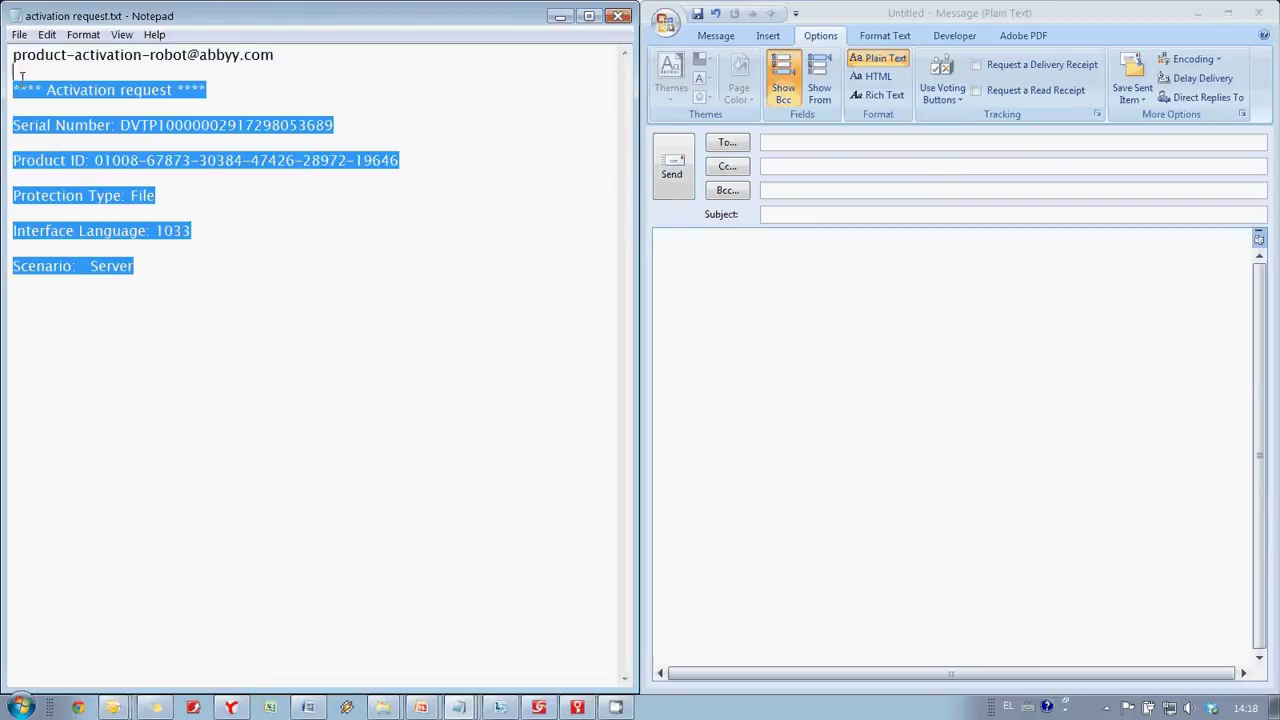
pyautogui.rightClick(42, 98)
pyautogui.click(92, 145)
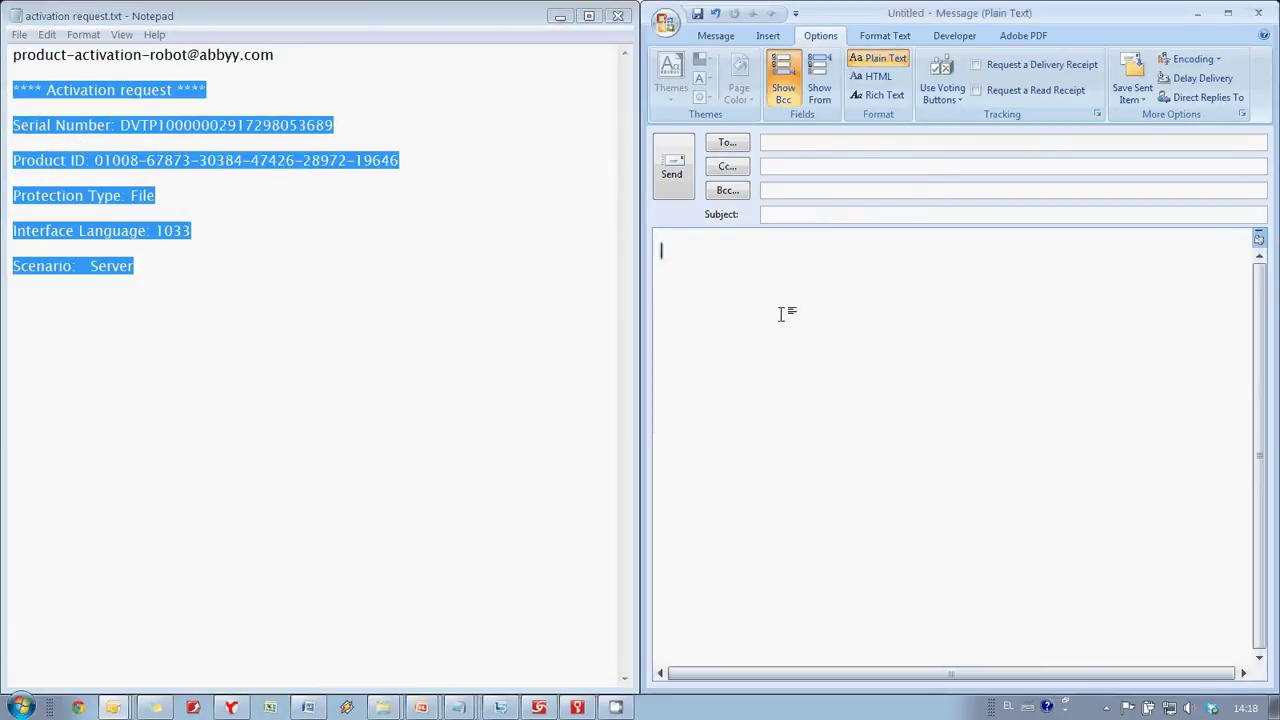
pyautogui.rightClick(781, 313)
pyautogui.click(814, 363)
# - Copy the activation address from Notepad into the message's To field and send the e-mail
pyautogui.moveTo(274, 55); pyautogui.dragTo(48, 57)
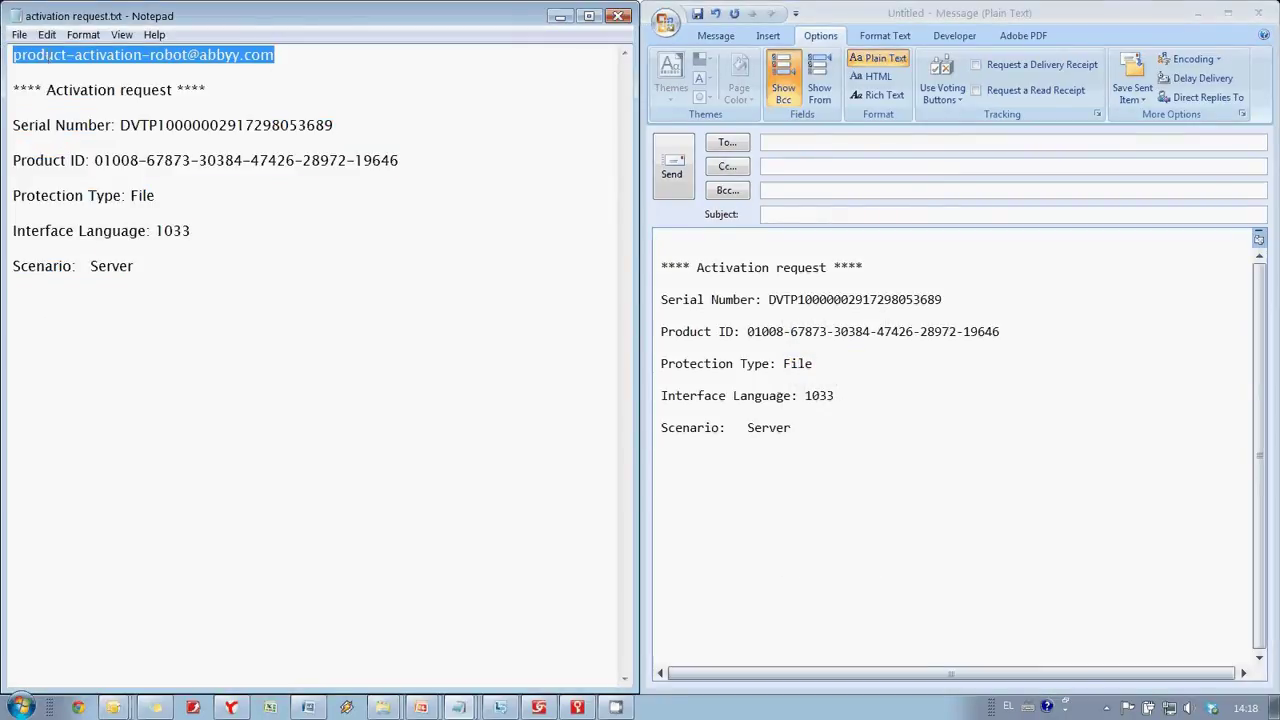
pyautogui.rightClick(48, 57)
pyautogui.click(86, 110)
pyautogui.rightClick(786, 148)
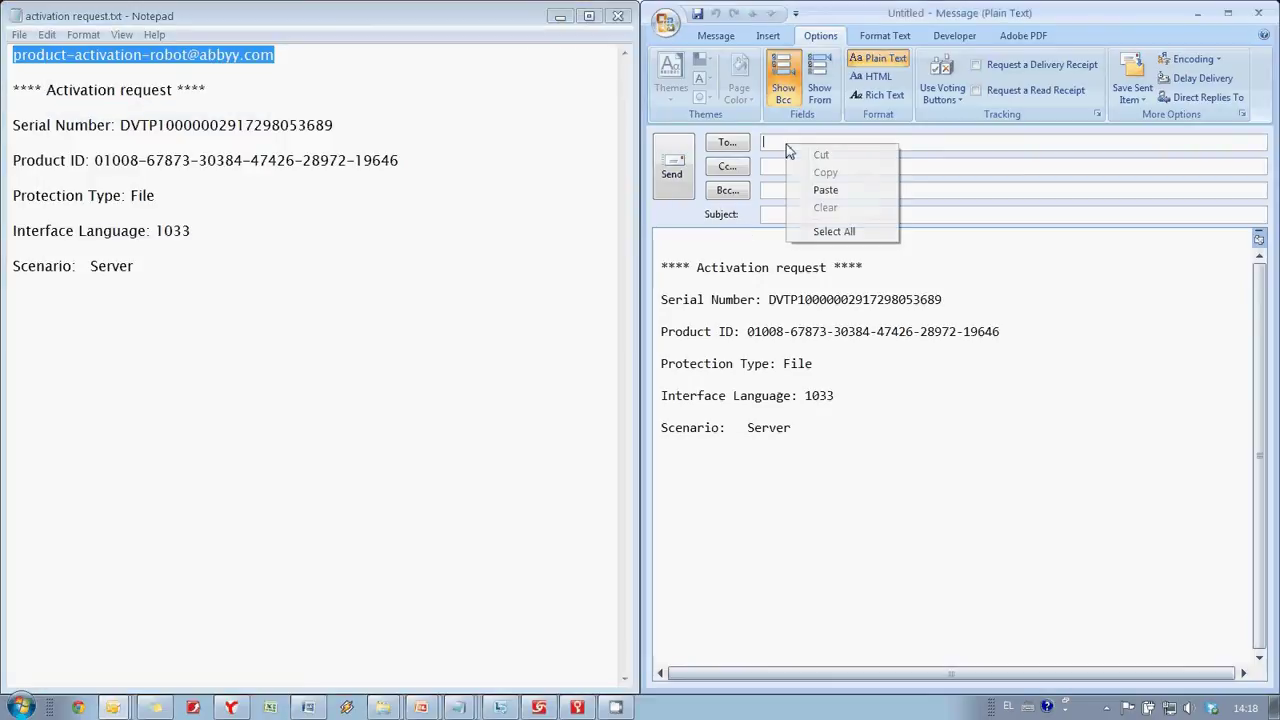
pyautogui.click(826, 190)
pyautogui.click(671, 168)
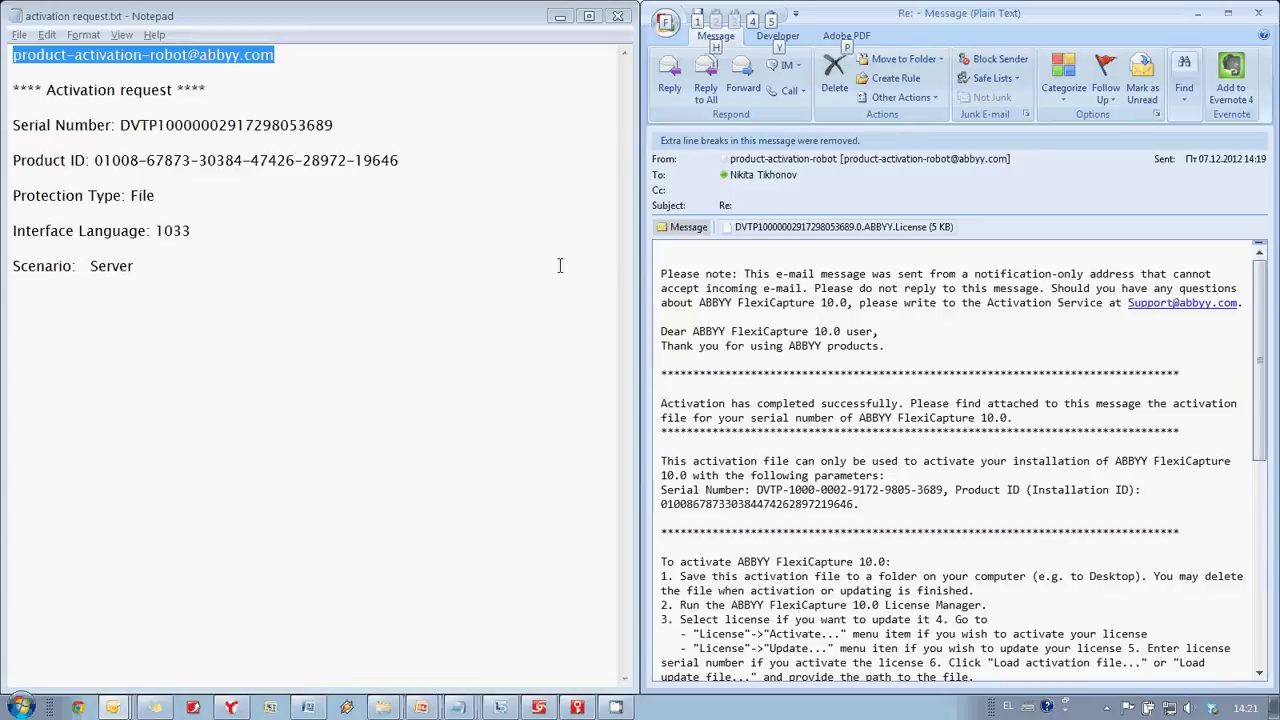
# - Save the ABBYY.License file attached to the activation reply to the Desktop
pyautogui.rightClick(778, 232)
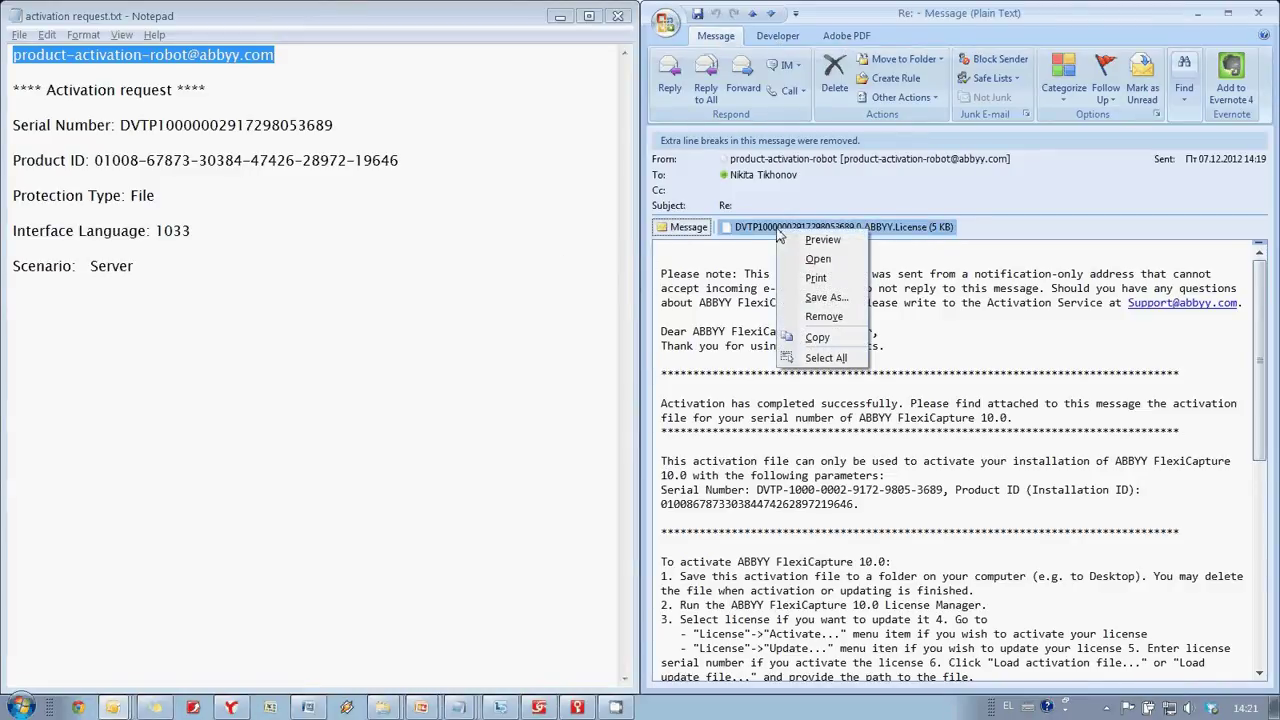
pyautogui.click(817, 298)
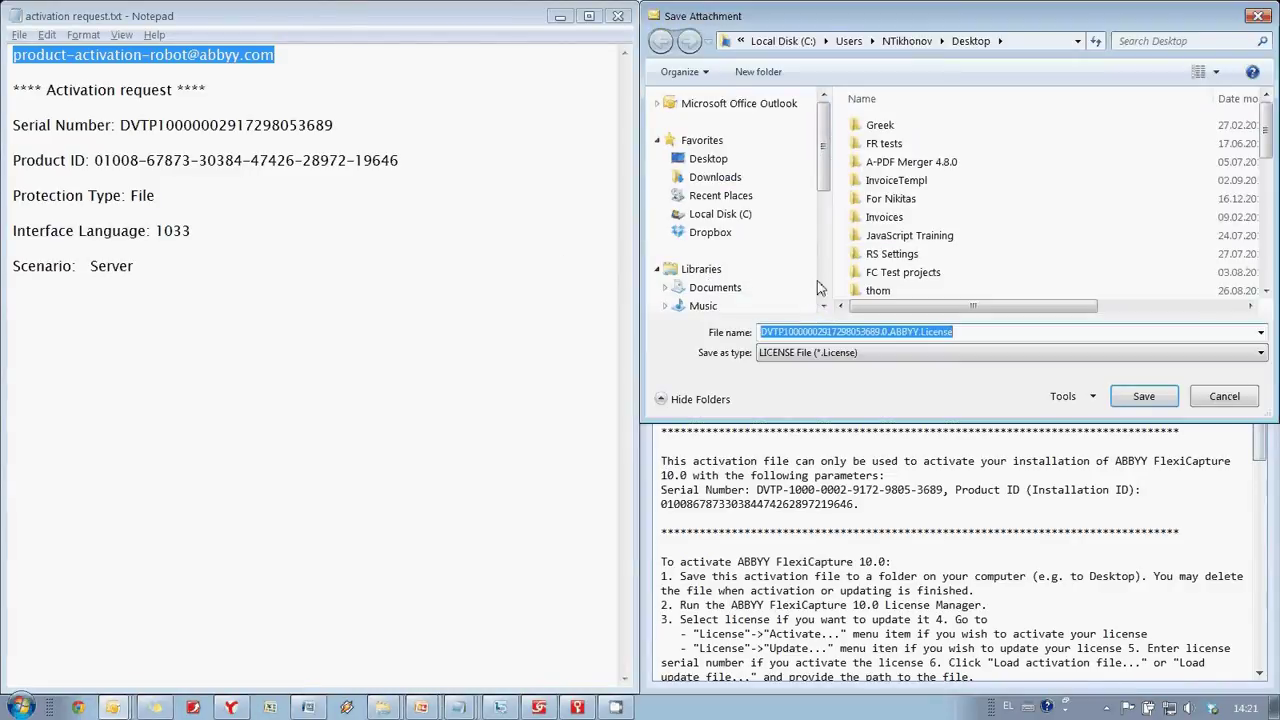
pyautogui.click(718, 162)
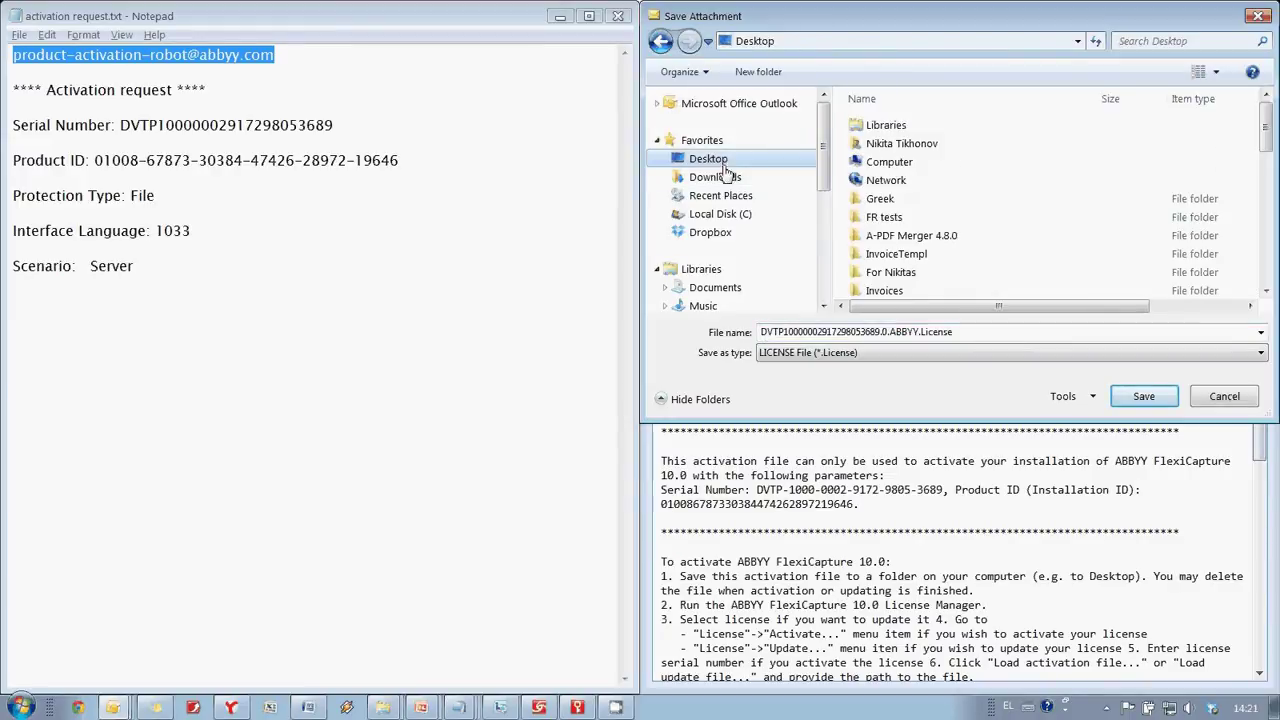
pyautogui.click(1141, 397)
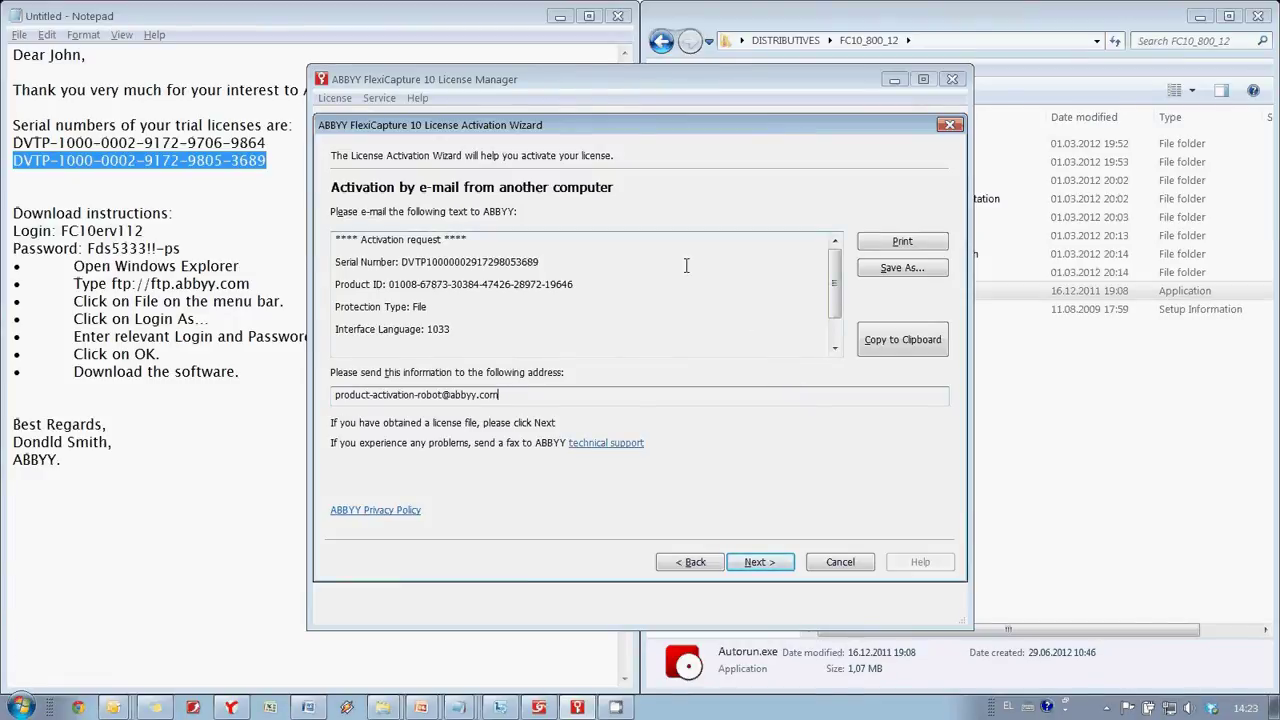
# - Continue the activation wizard in License Manager, load the saved ABBYY.License file from the Desktop, and finish the activation
pyautogui.click(759, 562)
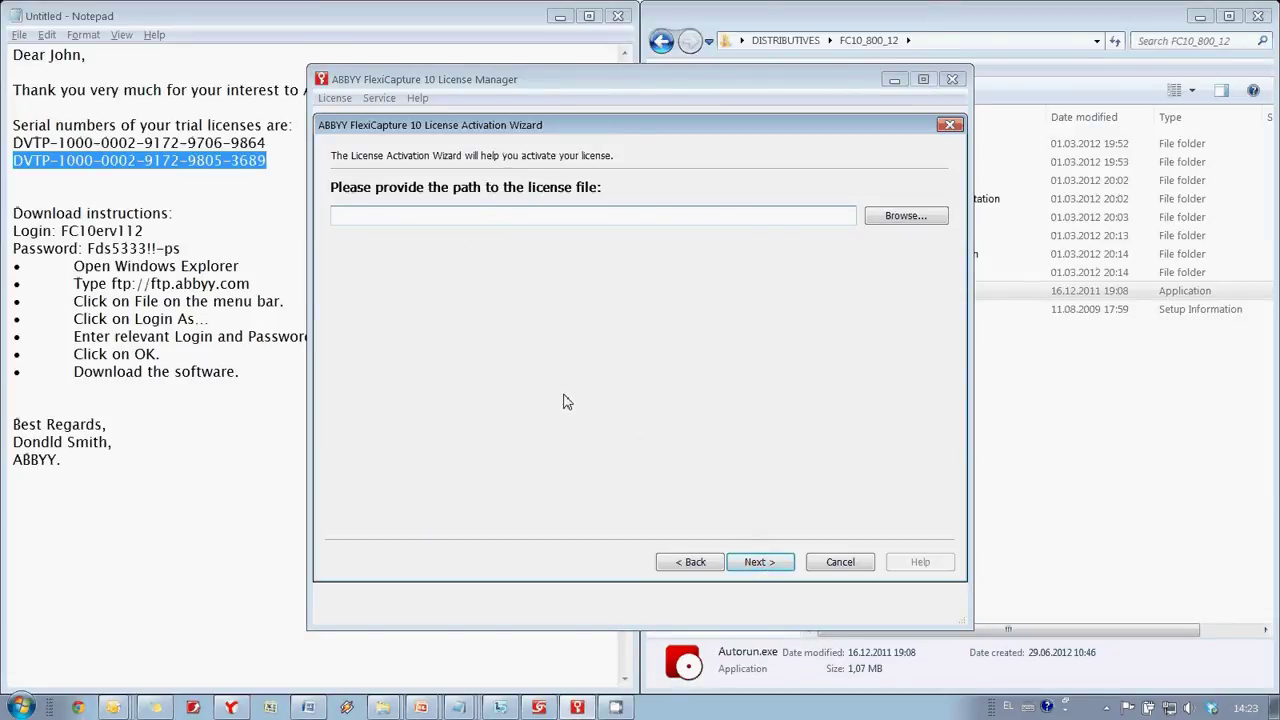
pyautogui.click(910, 218)
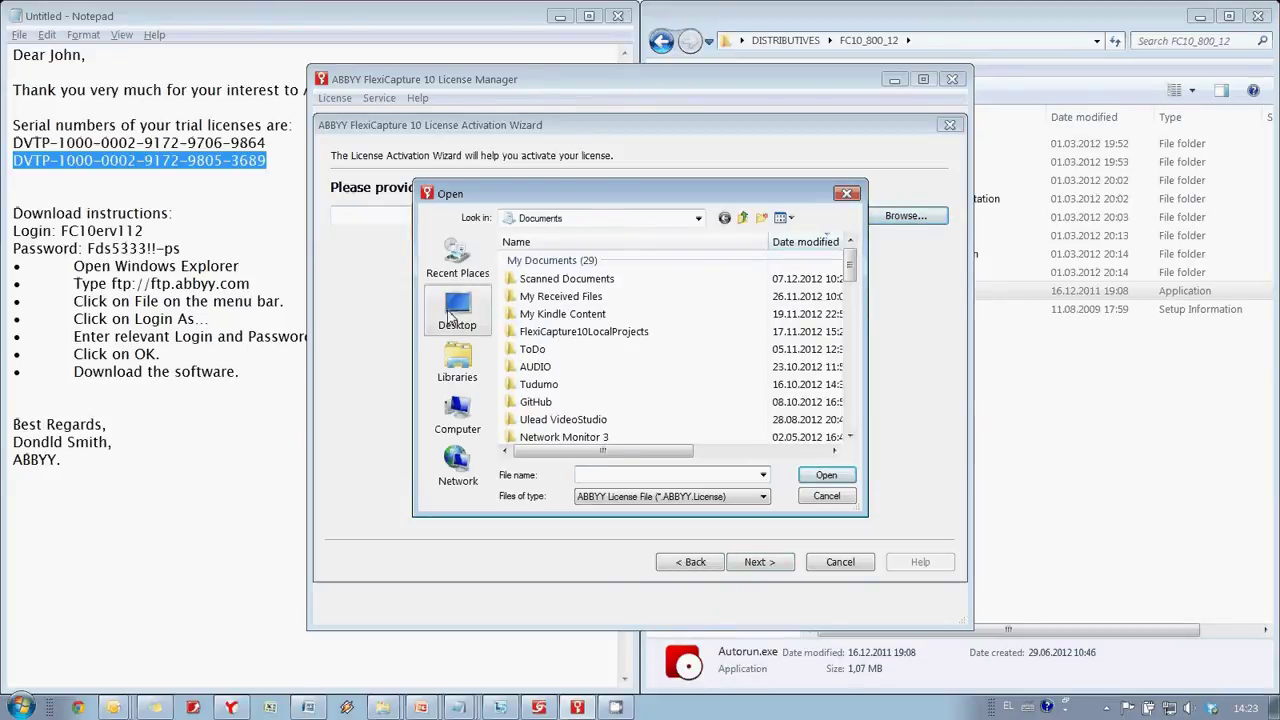
pyautogui.click(457, 310)
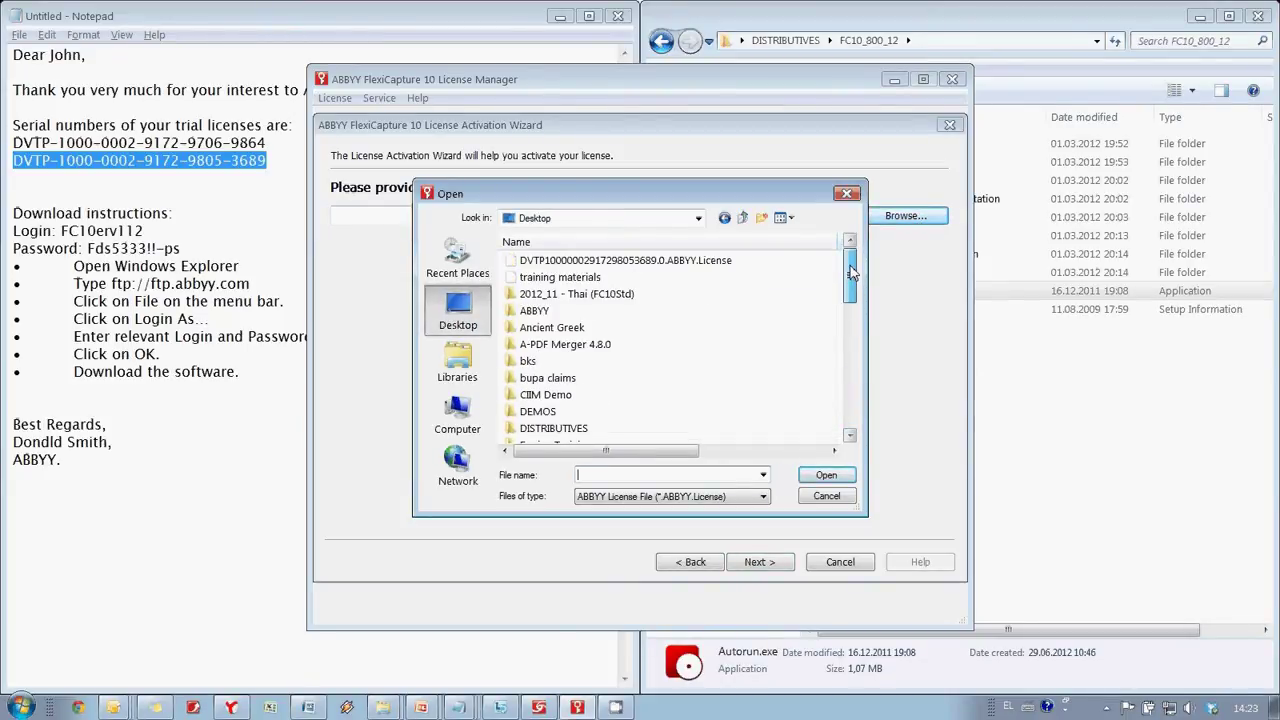
pyautogui.click(700, 262)
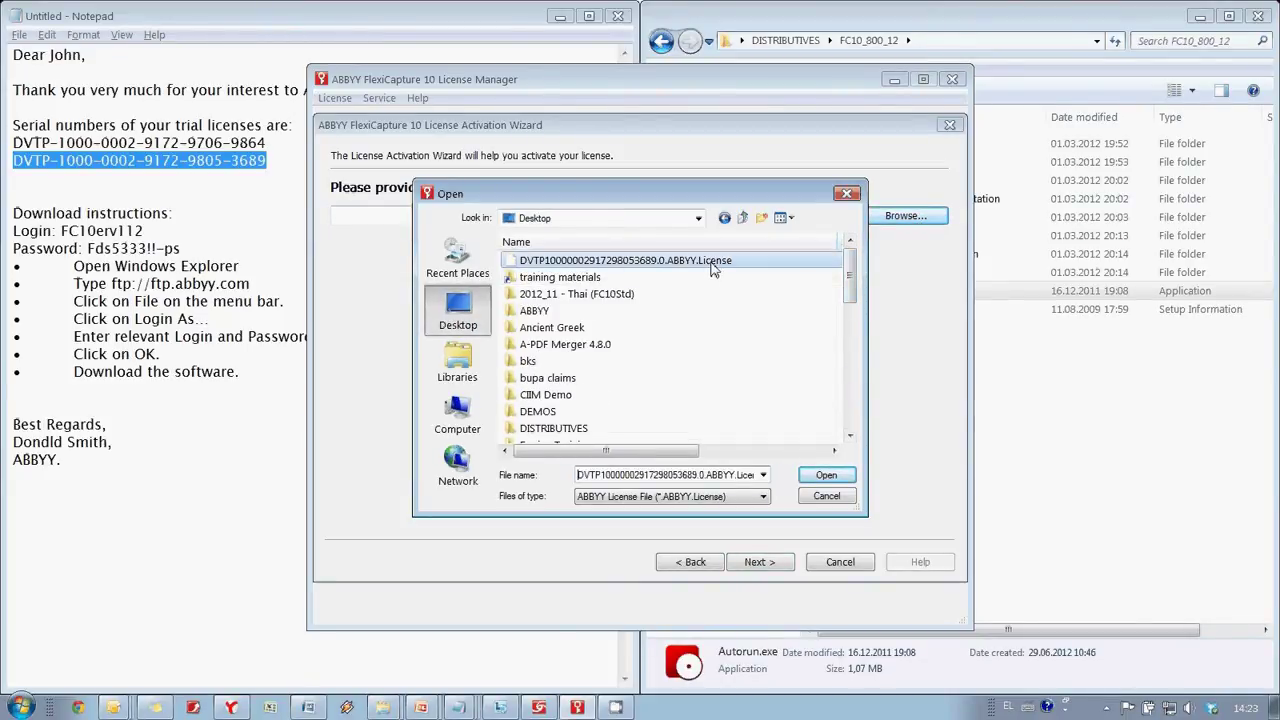
pyautogui.click(829, 475)
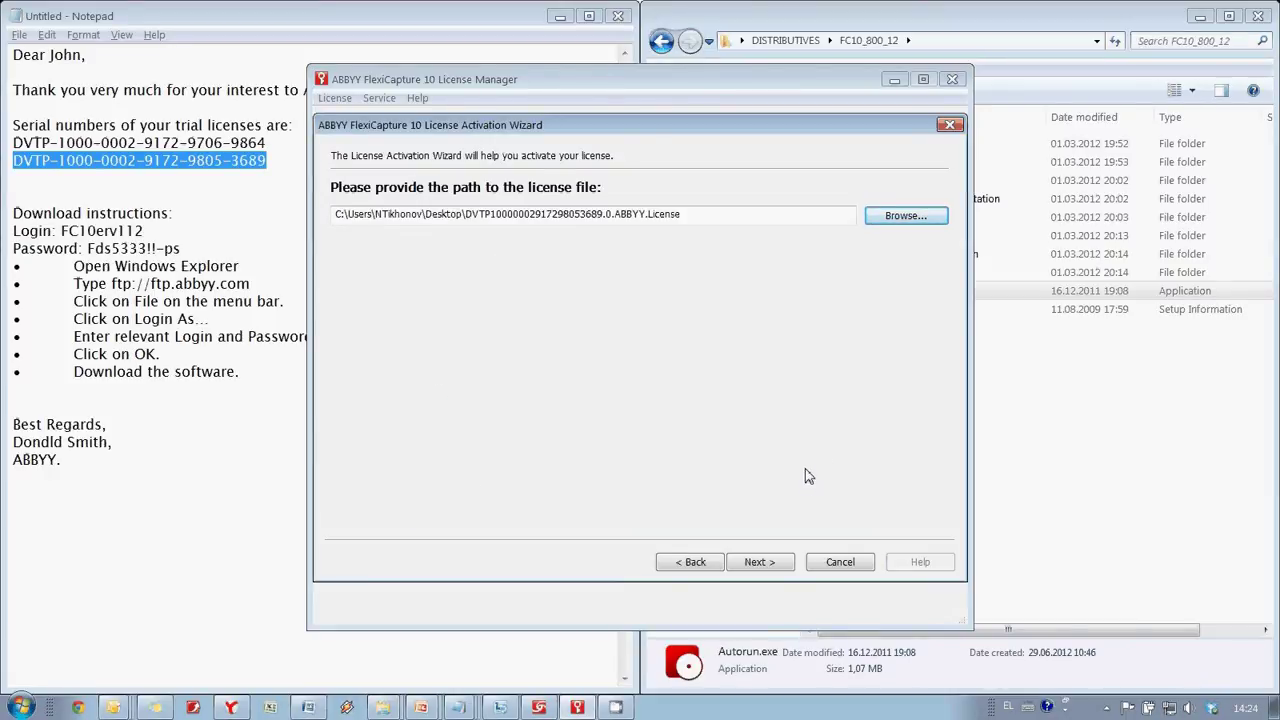
pyautogui.click(772, 563)
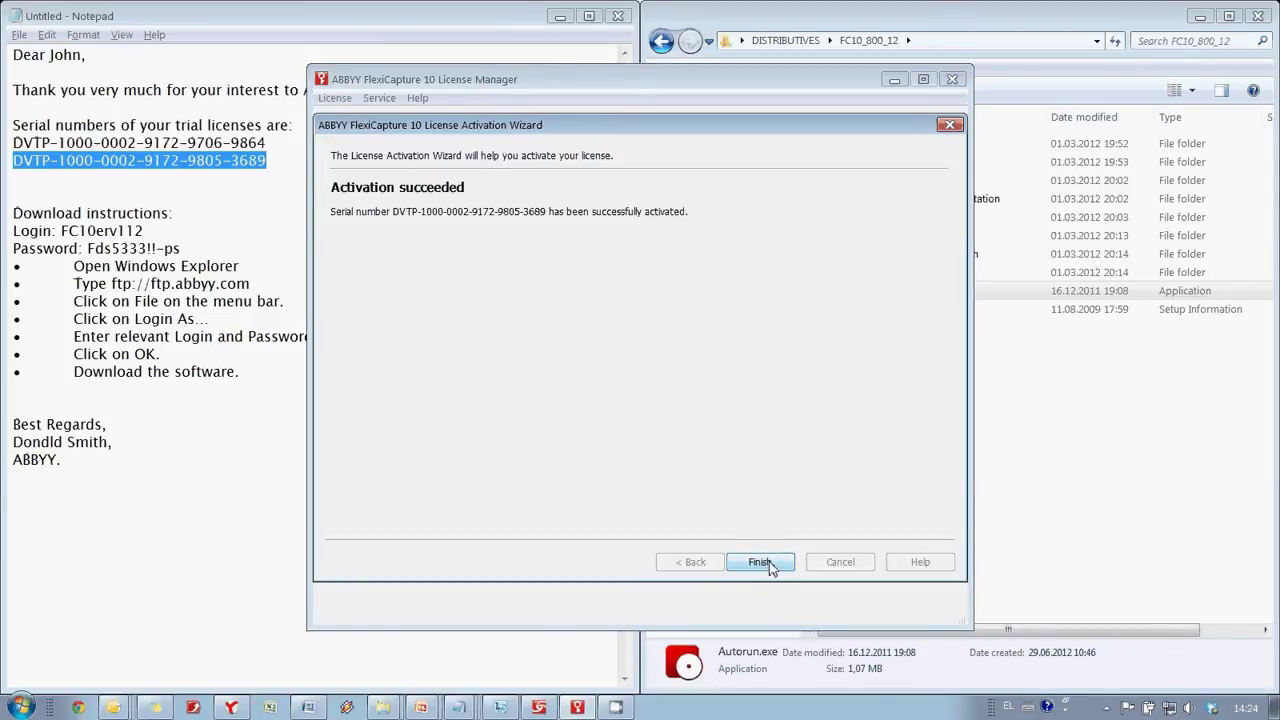
pyautogui.click(760, 563)
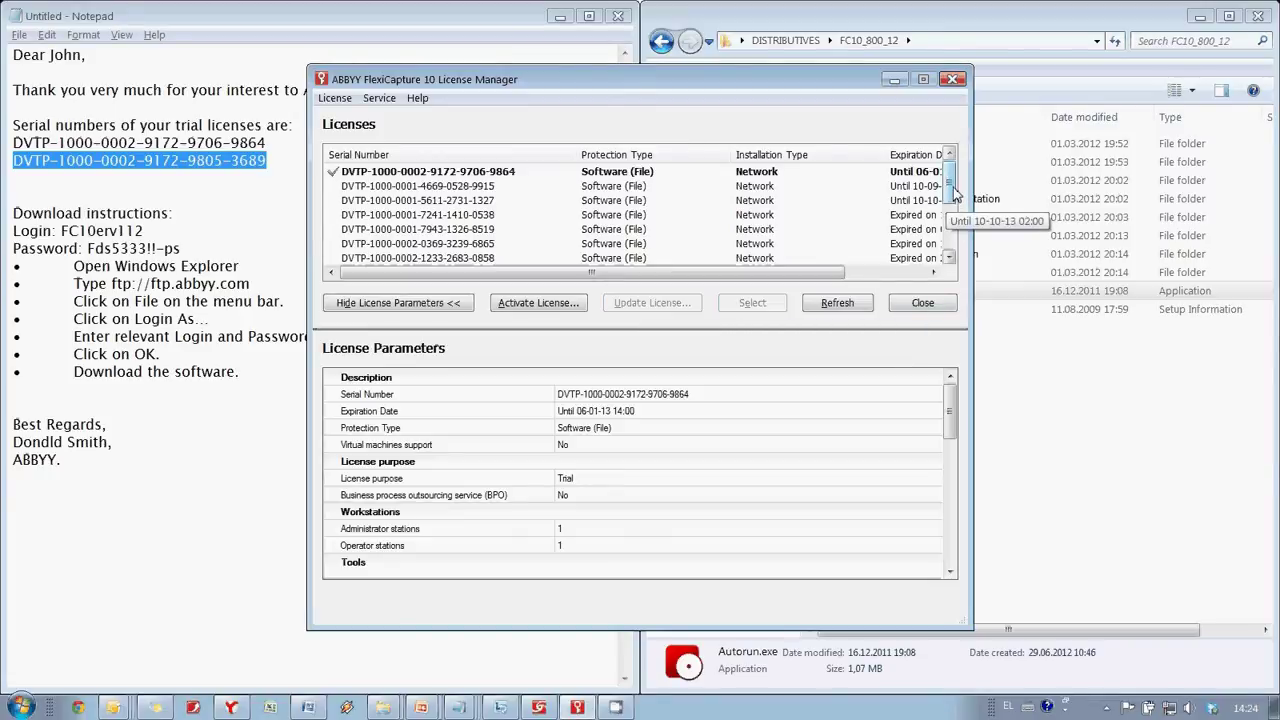
# - Make the newly activated second trial license at the end of the license list the one in use
pyautogui.moveTo(950, 190); pyautogui.dragTo(940, 262)
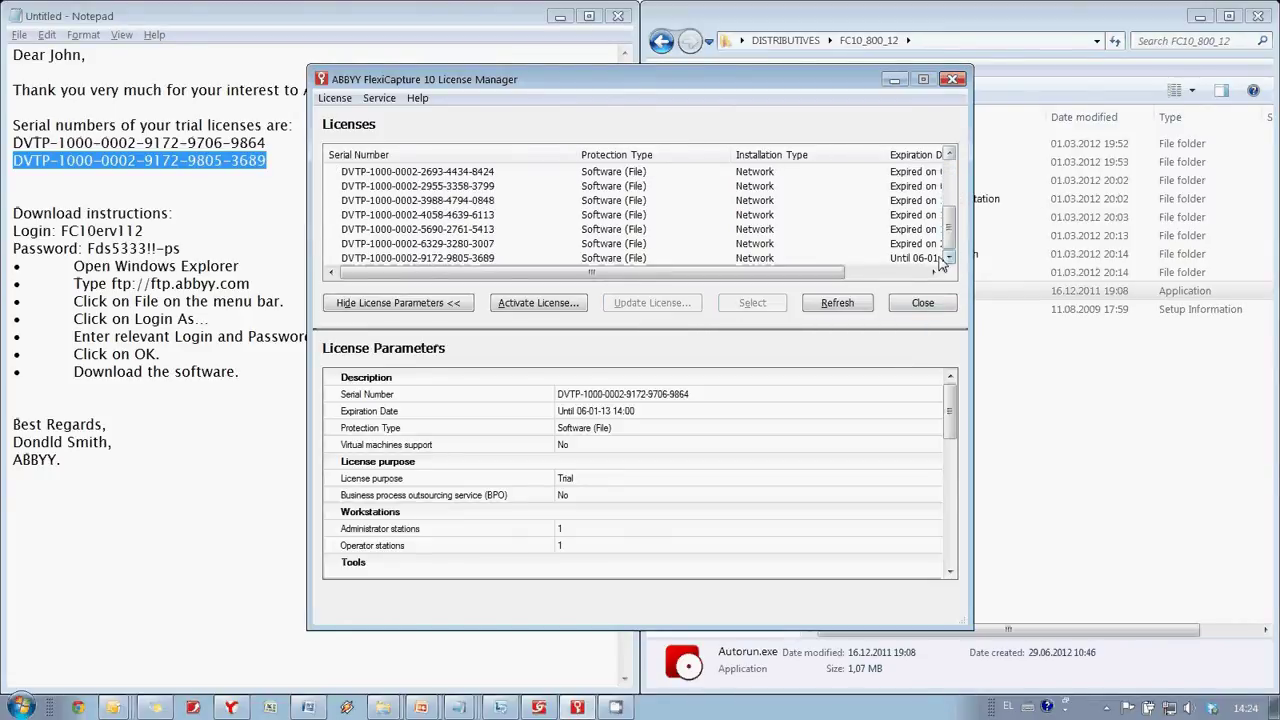
pyautogui.click(567, 258)
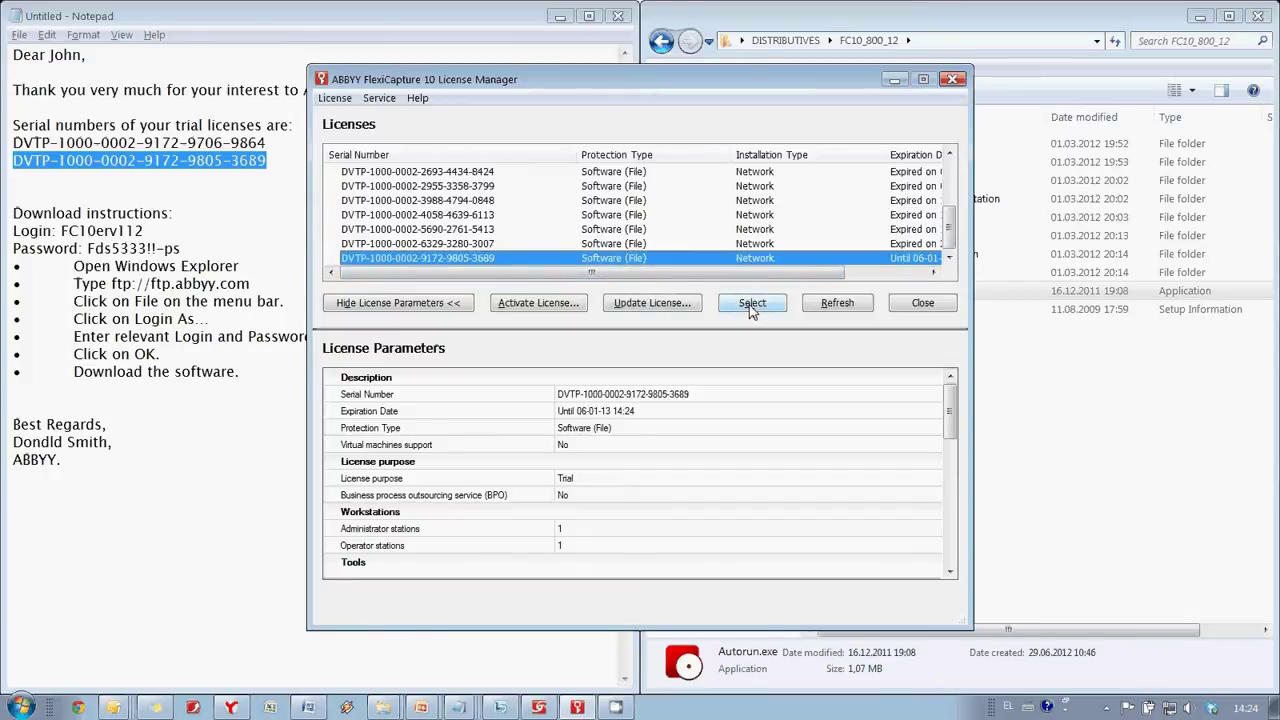
pyautogui.click(753, 309)
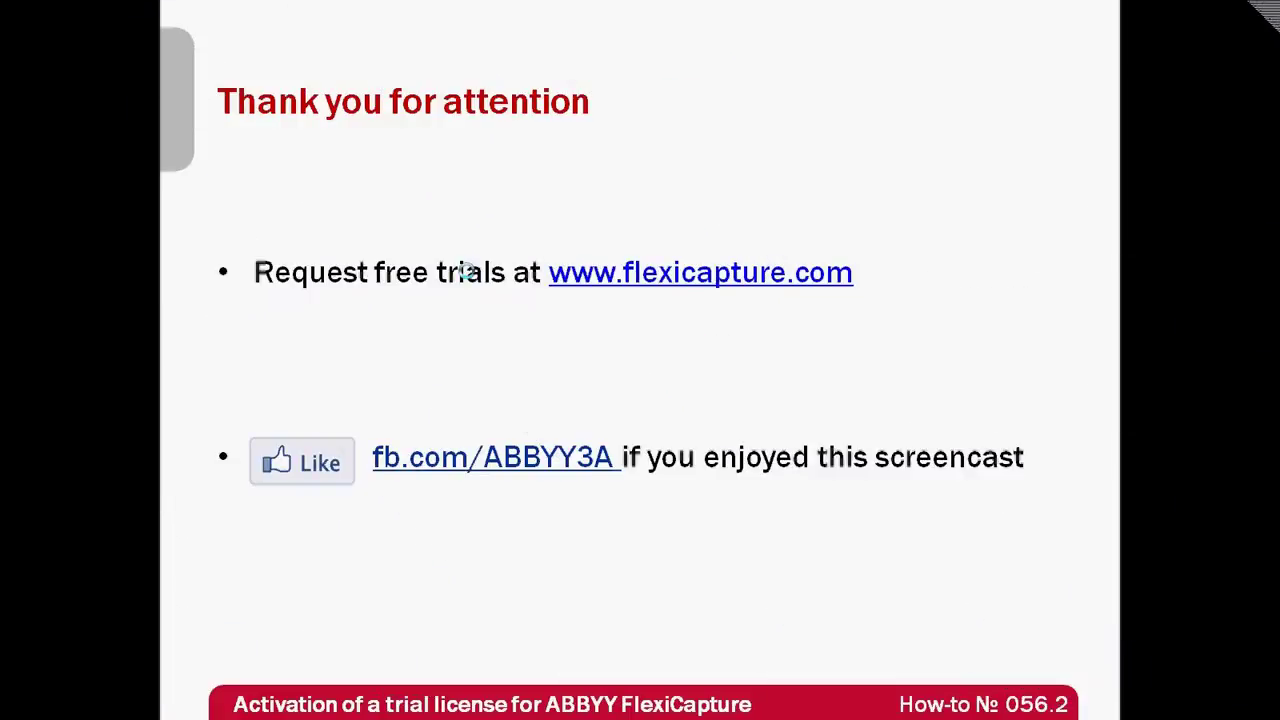